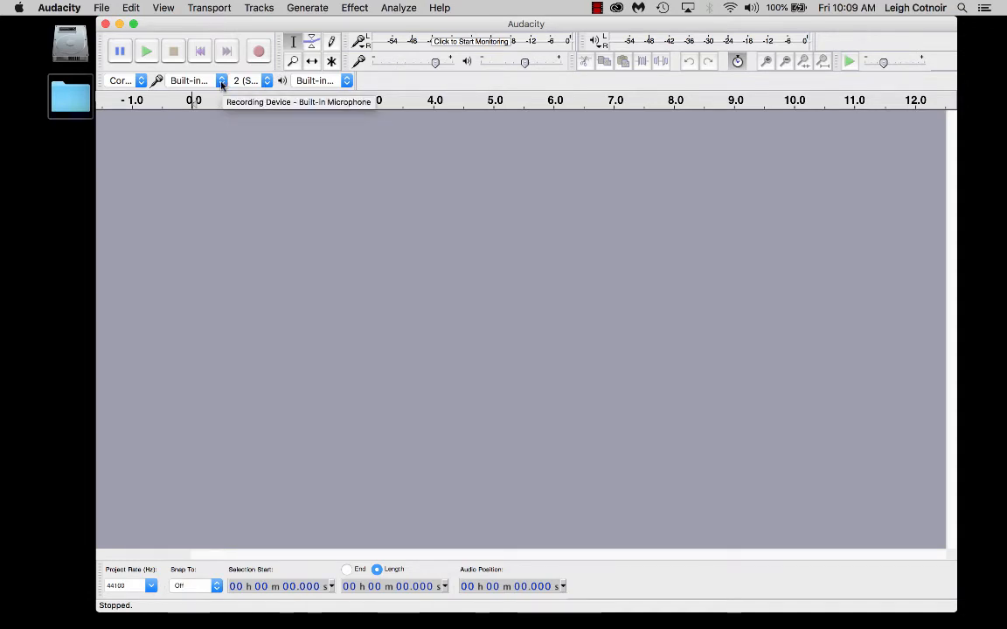
# Set both the recording and playback devices to Logitech Wireless Headset, with 1 (Mono) Recording Channel
pyautogui.click(218, 80)
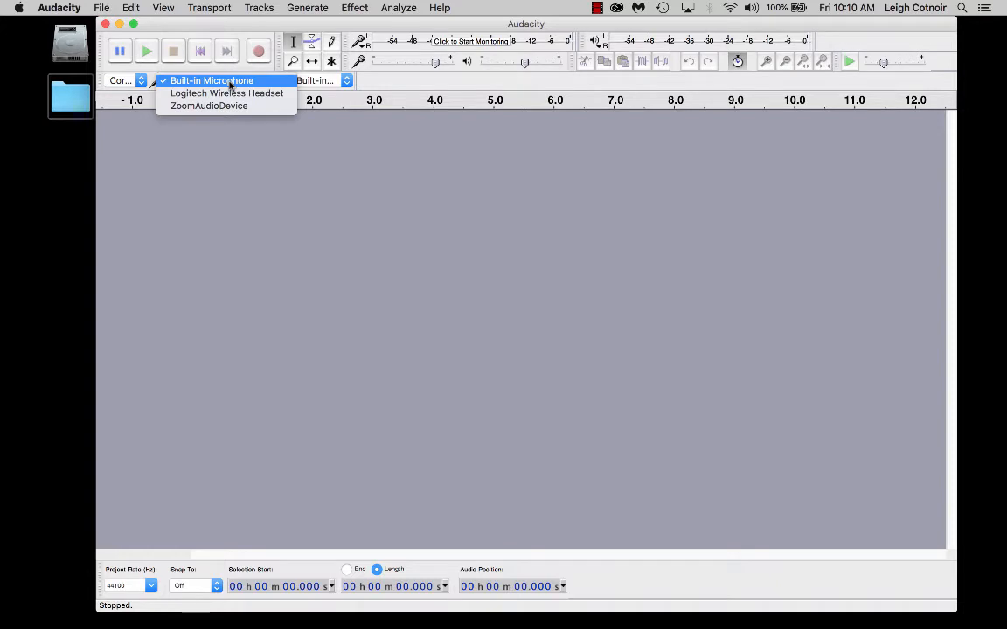
pyautogui.click(227, 94)
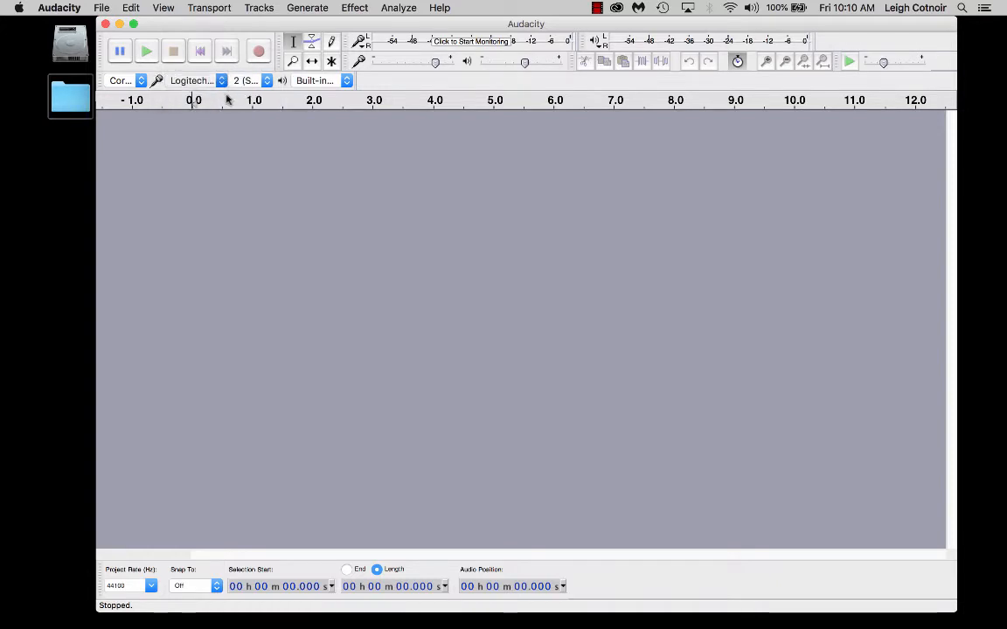
pyautogui.click(262, 81)
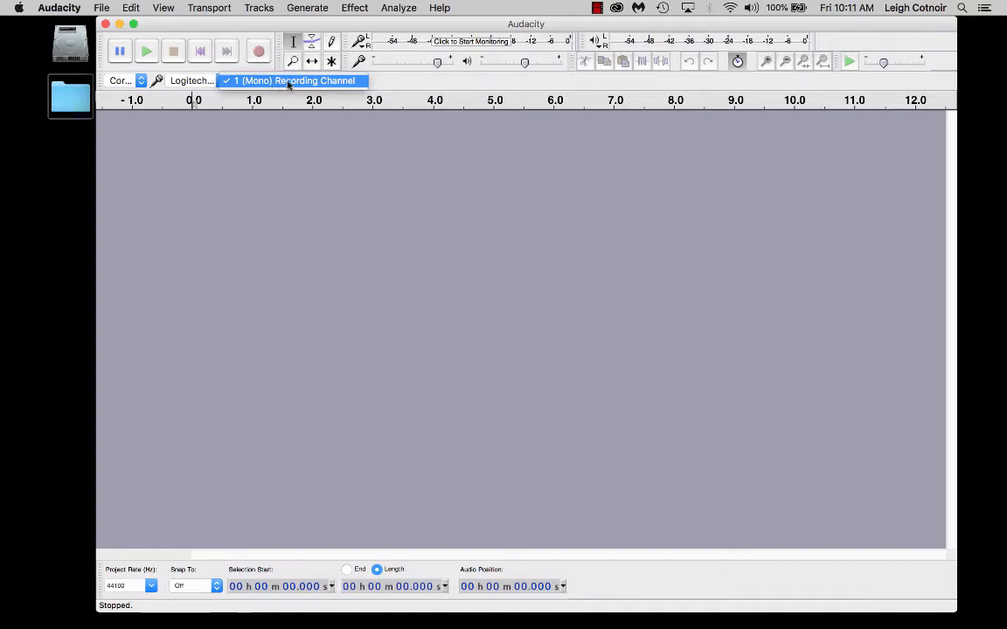
pyautogui.click(297, 83)
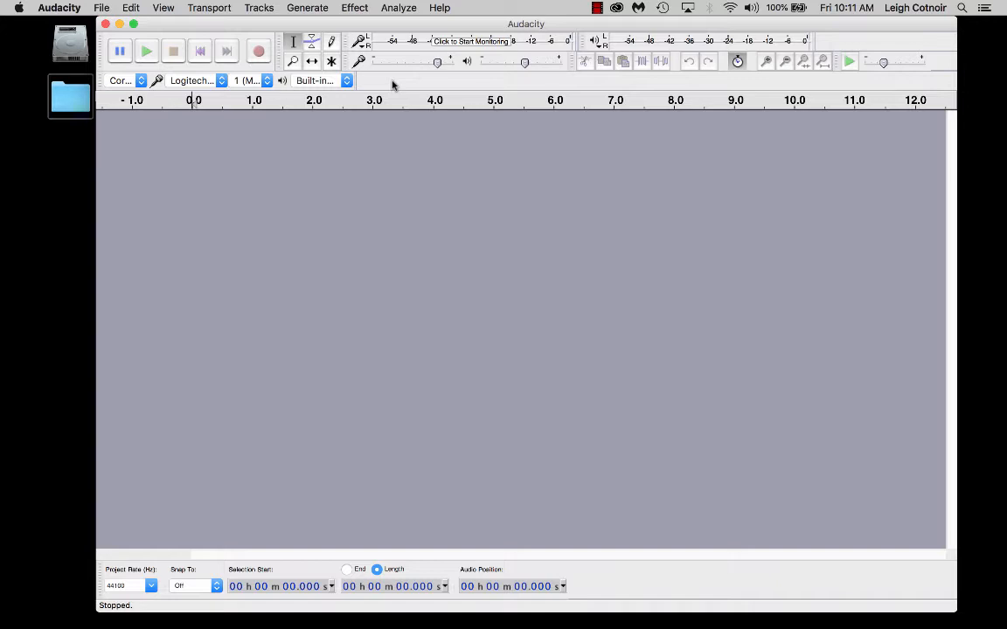
pyautogui.click(332, 80)
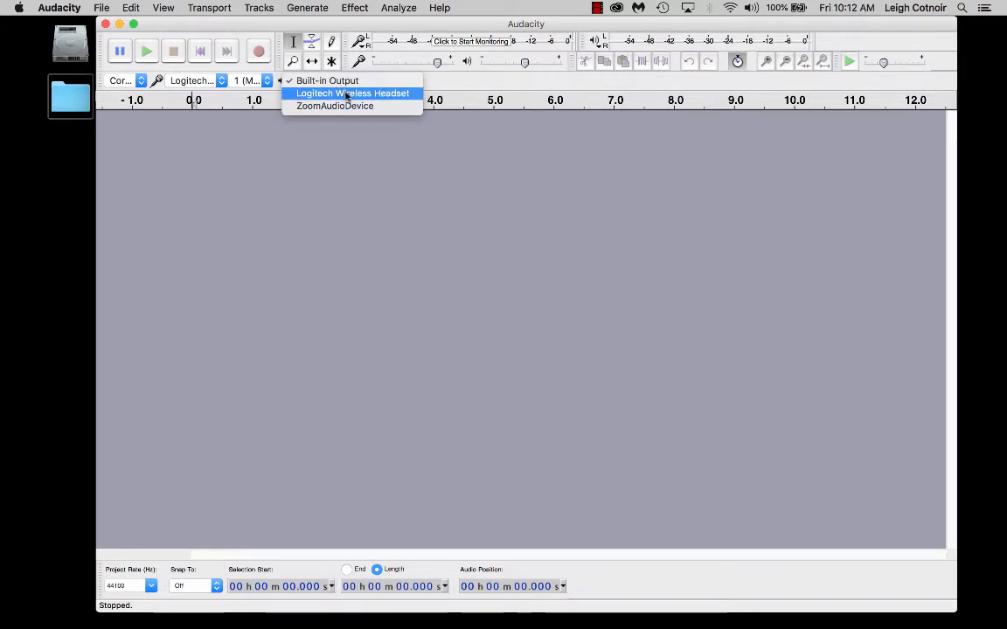
pyautogui.click(346, 93)
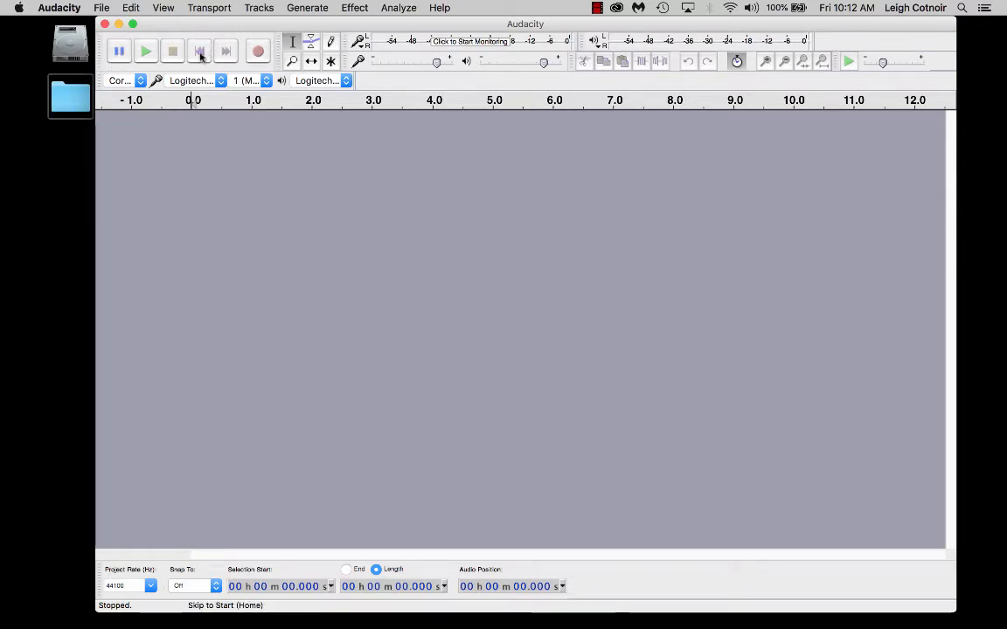
# Record about 6 seconds of speech and name the new track "Me talking Blah Blah"
pyautogui.click(258, 53)
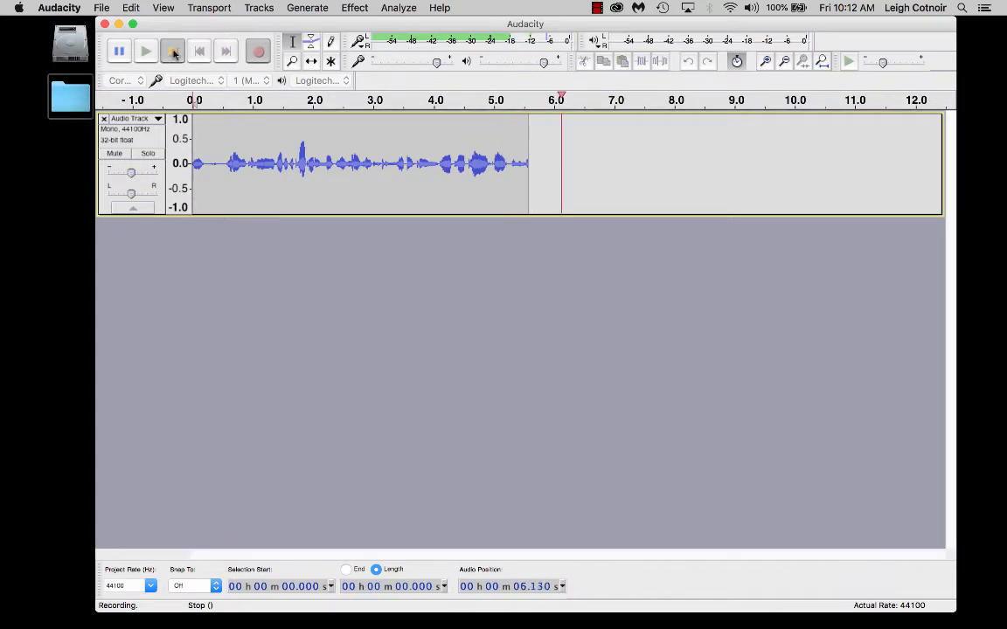
pyautogui.click(174, 54)
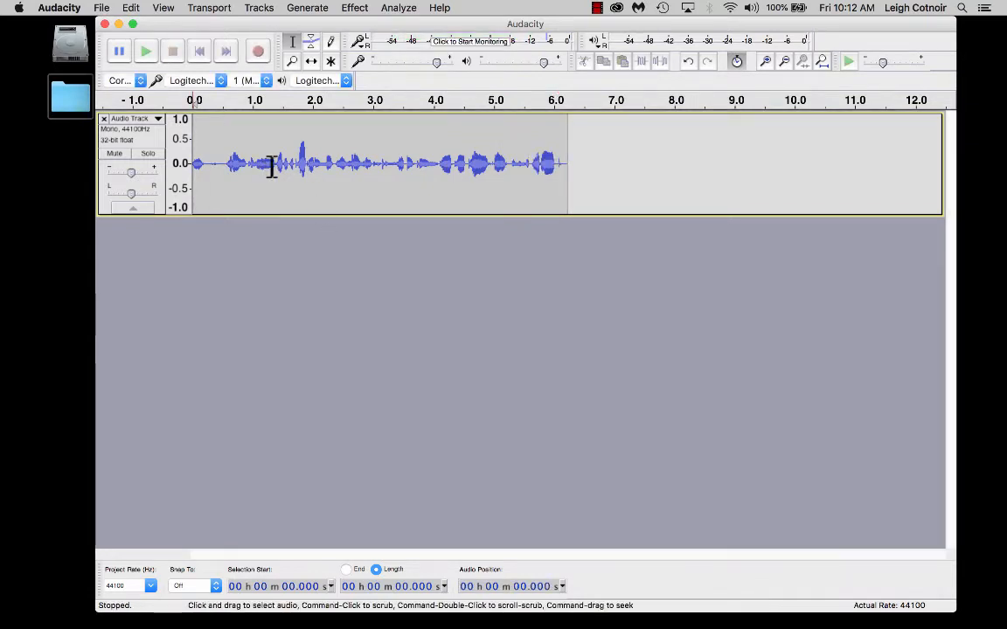
pyautogui.click(134, 120)
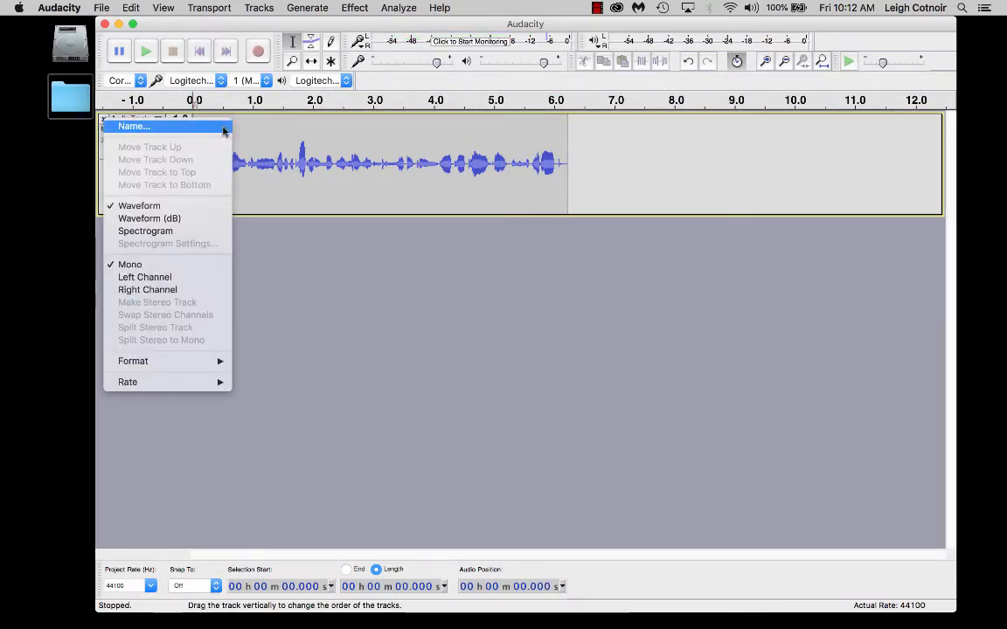
pyautogui.click(135, 127)
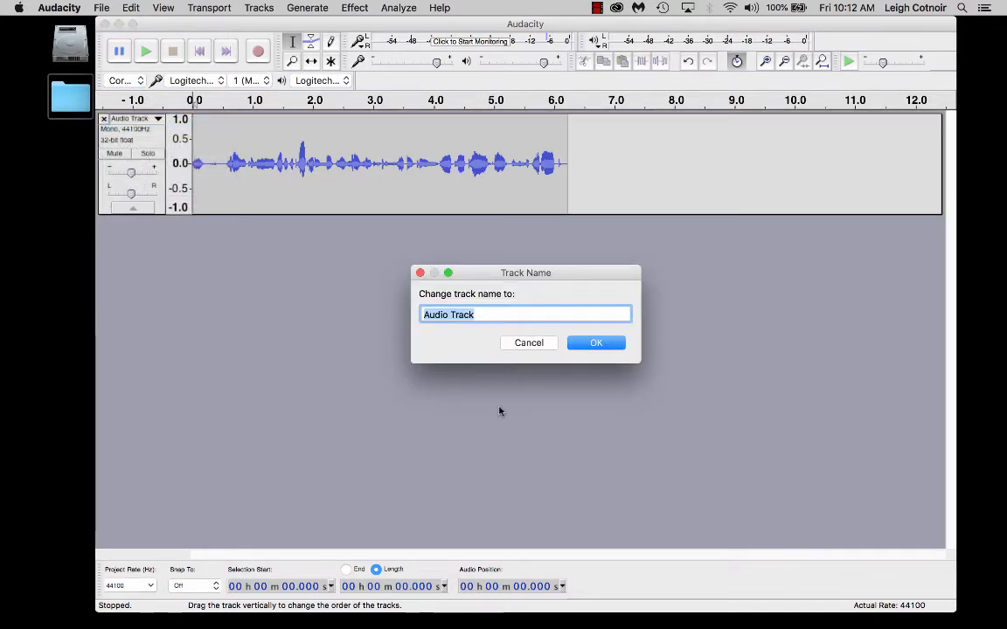
pyautogui.write('Me')
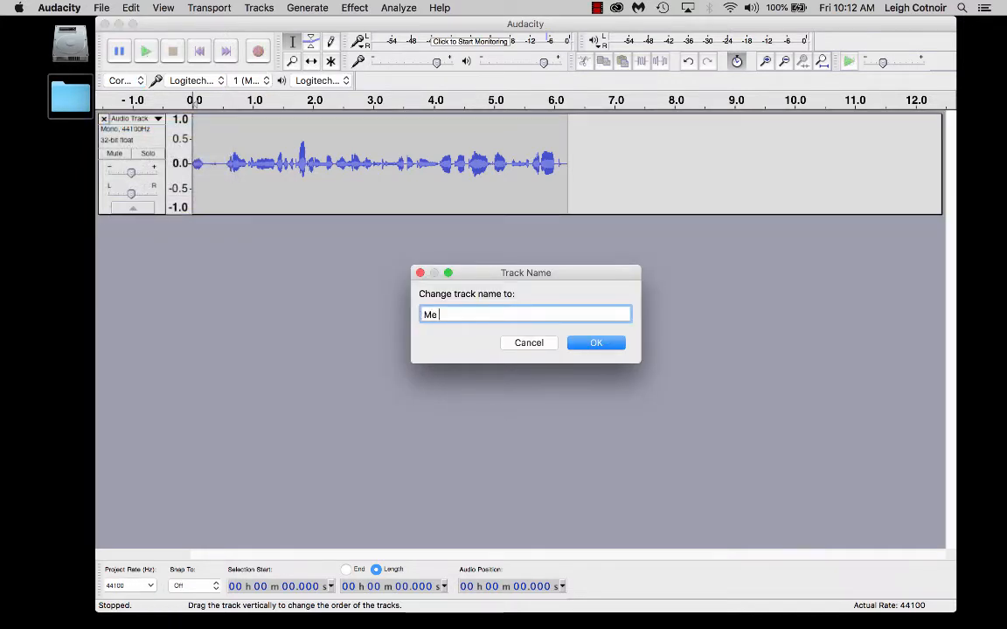
pyautogui.write(' talking Bla')
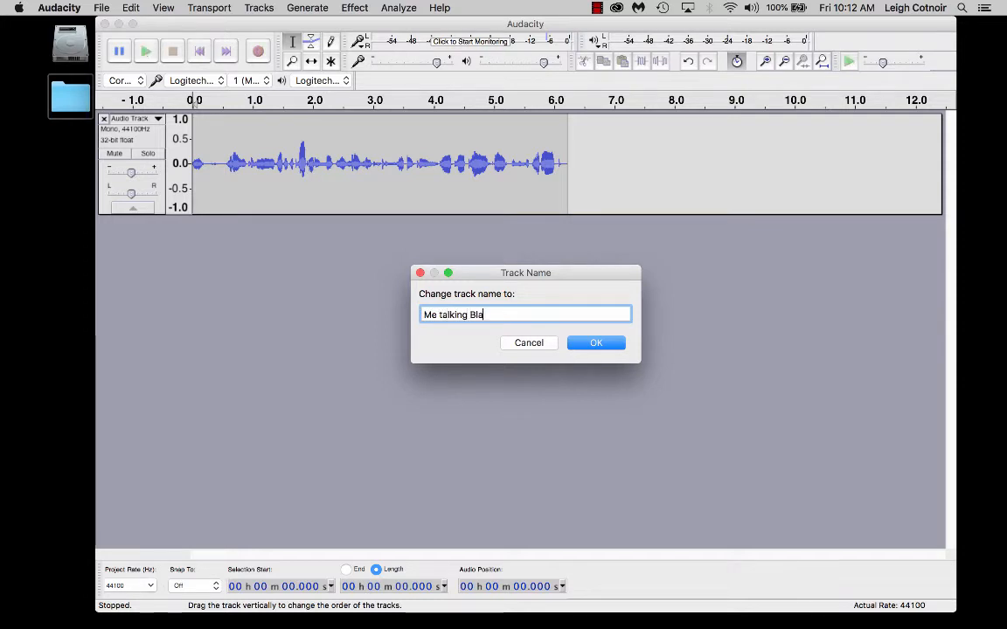
pyautogui.write('h Blah')
pyautogui.click(602, 344)
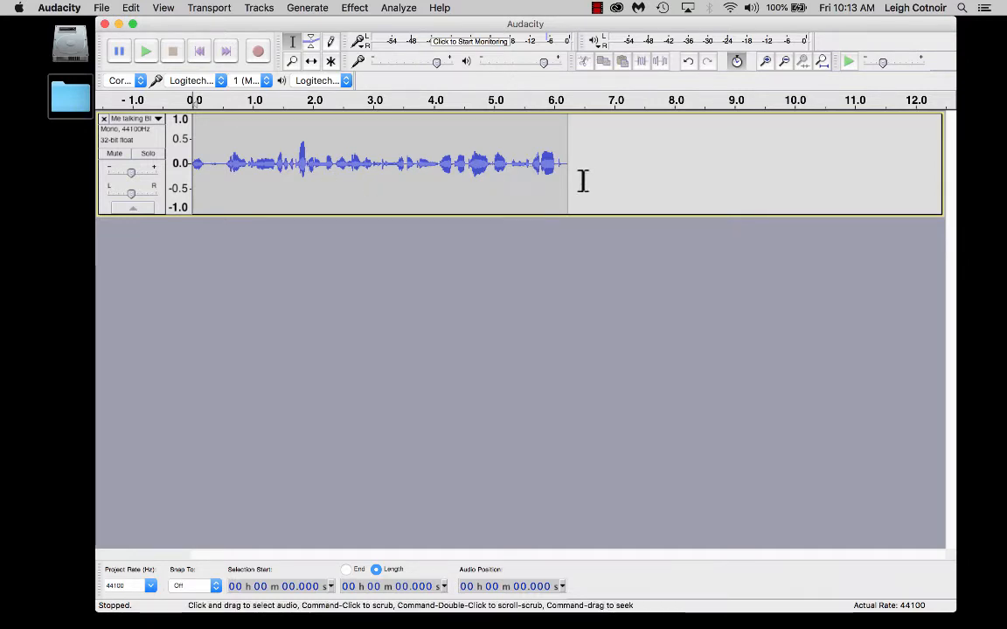
# Play back the beginning of the recorded track and review the available recording devices without changing the selection
pyautogui.click(146, 51)
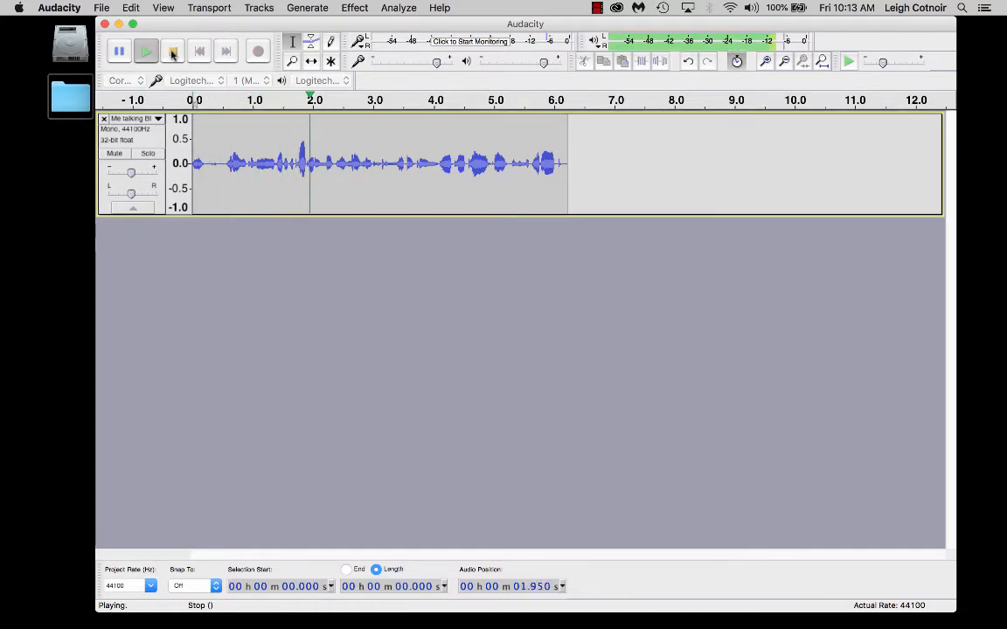
pyautogui.click(172, 52)
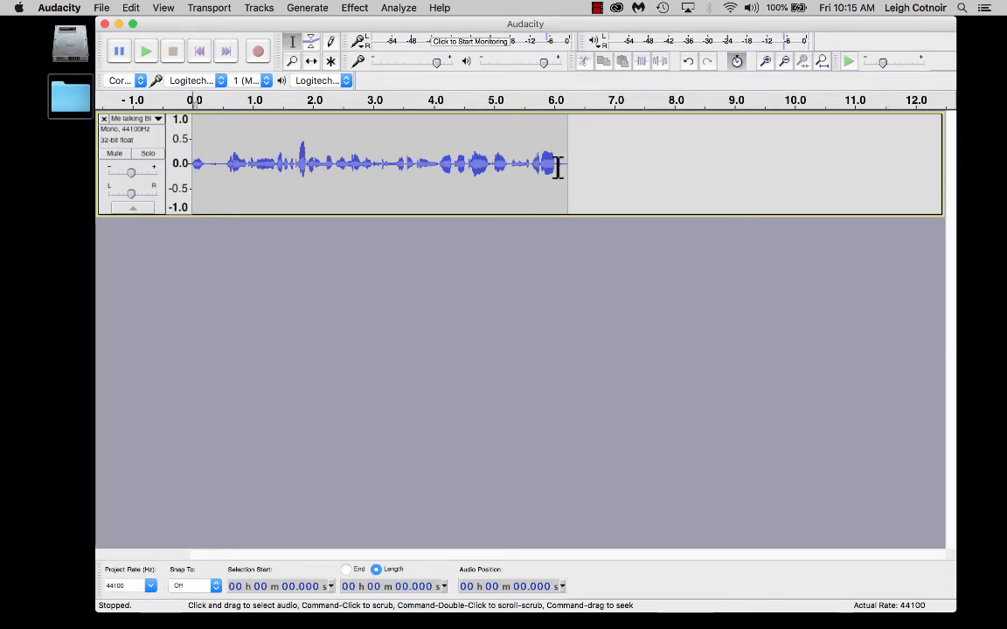
pyautogui.click(201, 80)
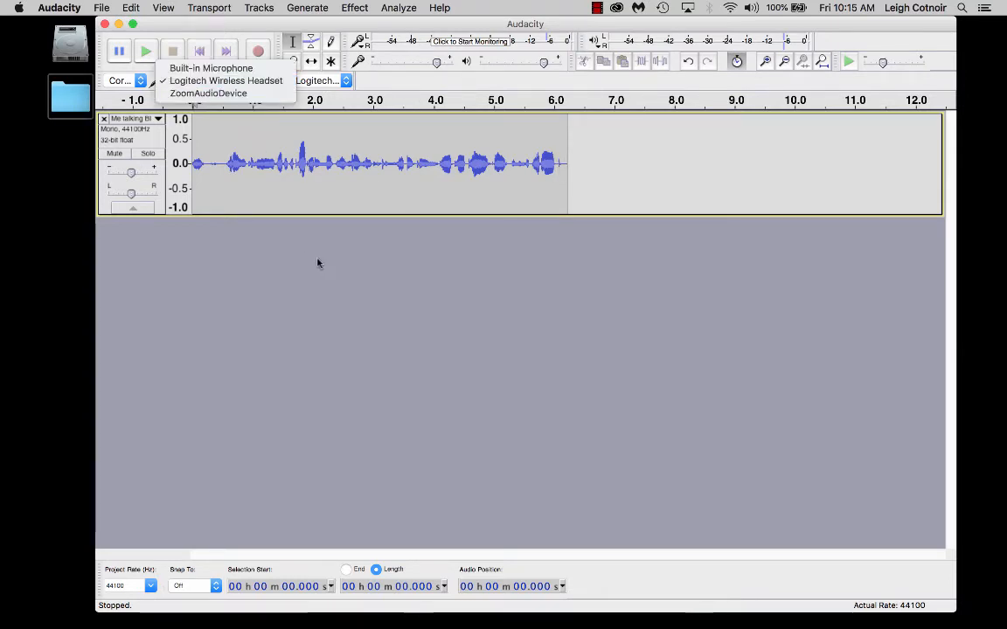
pyautogui.click(343, 290)
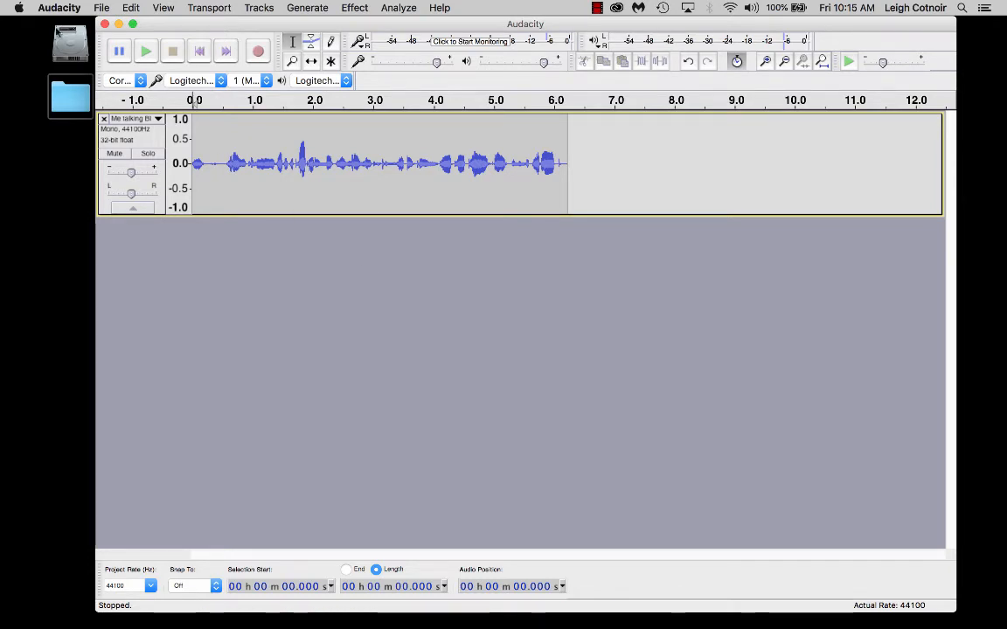
# Open the Sound input settings in System Preferences and select Logitech Wireless Headset as the input device
pyautogui.click(19, 8)
pyautogui.click(53, 46)
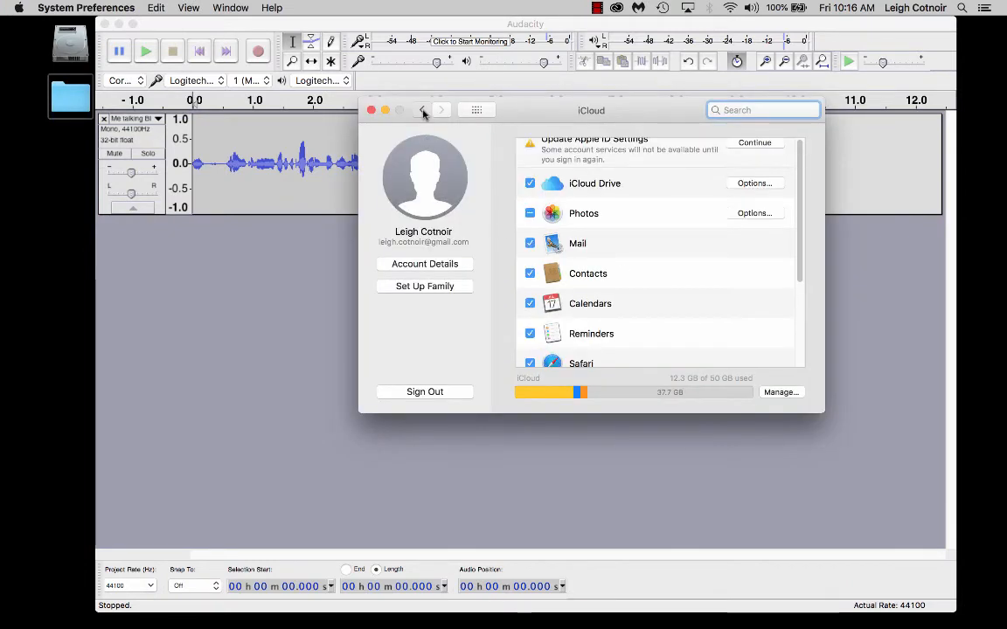
pyautogui.click(422, 109)
pyautogui.click(736, 238)
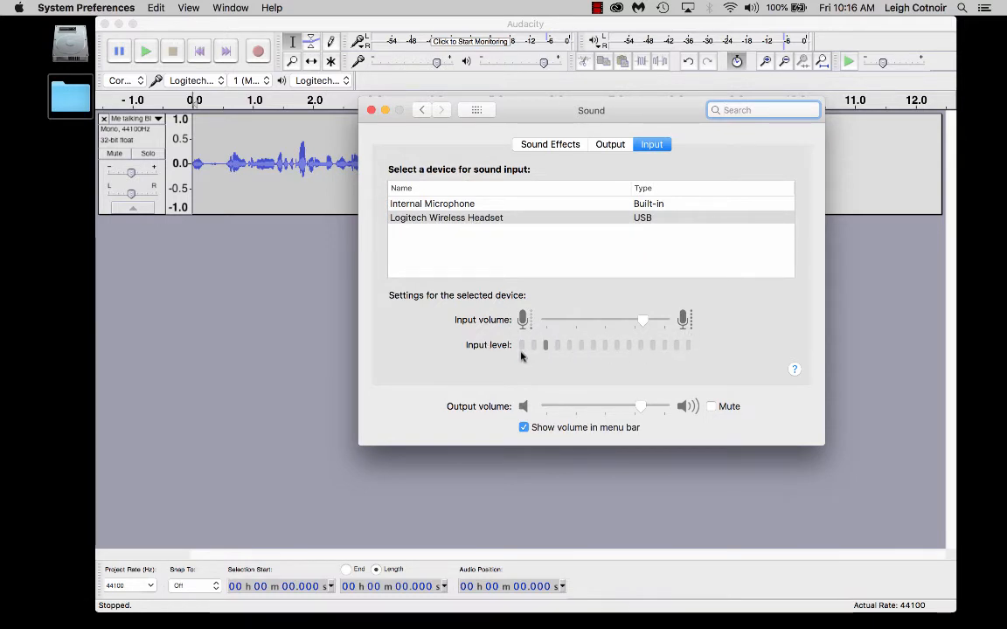
pyautogui.click(469, 218)
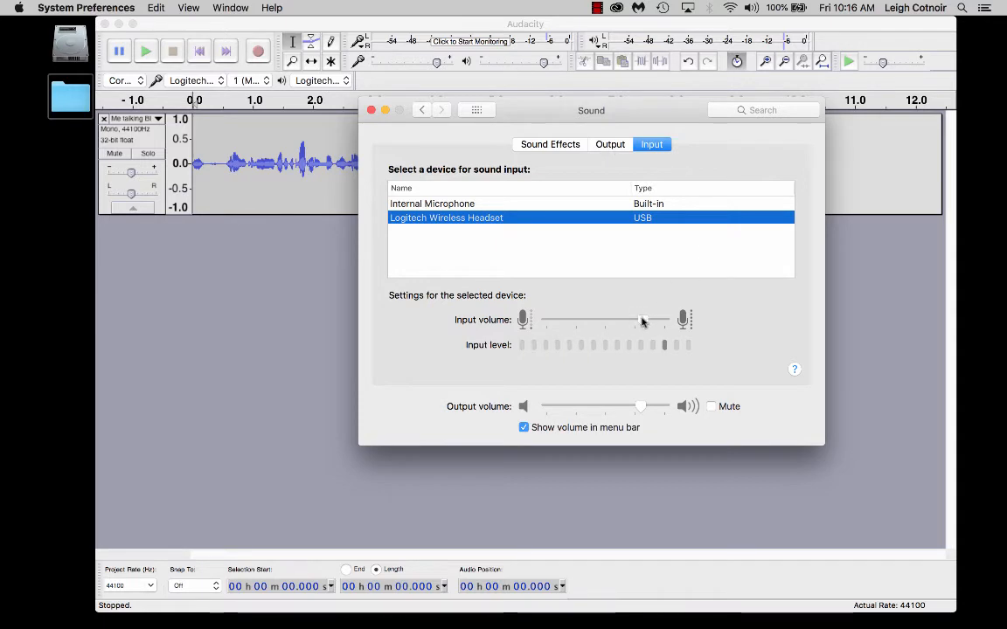
# Test the headset's input volume at maximum, and lower it to about 80 percent
pyautogui.moveTo(641, 321); pyautogui.dragTo(666, 320)
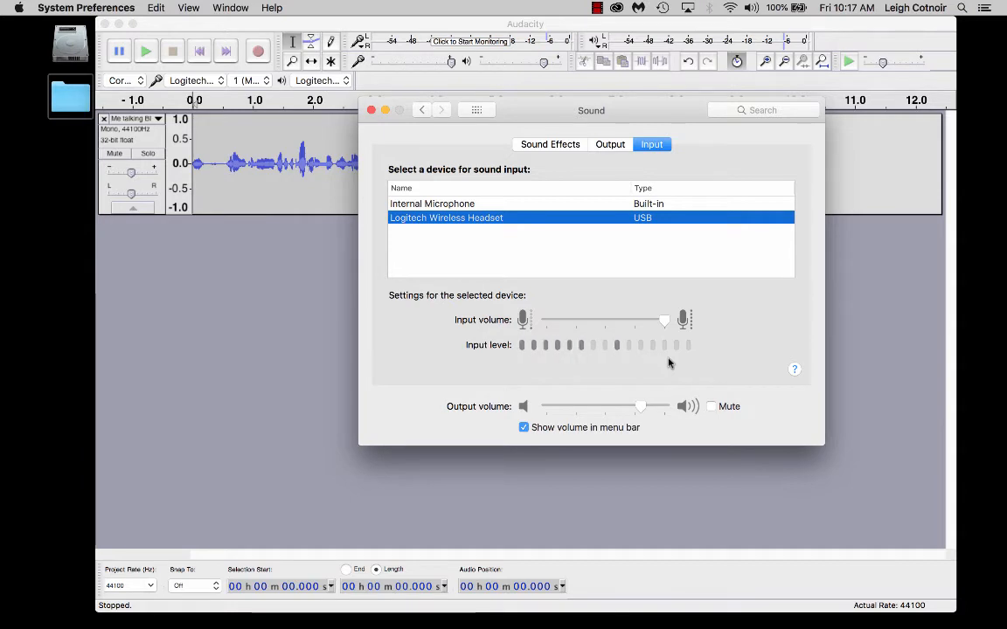
pyautogui.moveTo(662, 323); pyautogui.dragTo(649, 322)
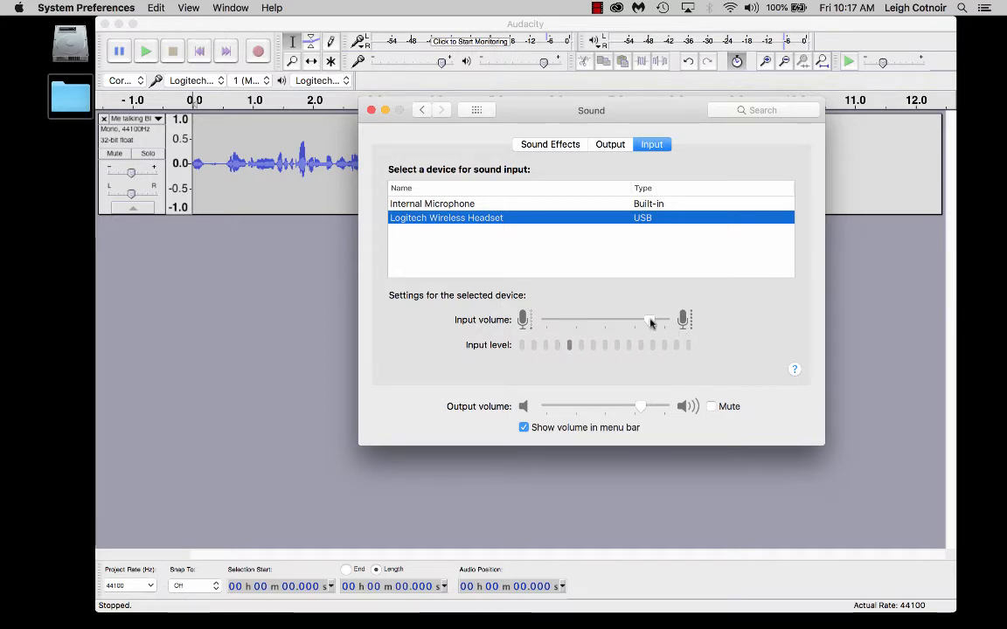
pyautogui.moveTo(648, 323); pyautogui.dragTo(645, 322)
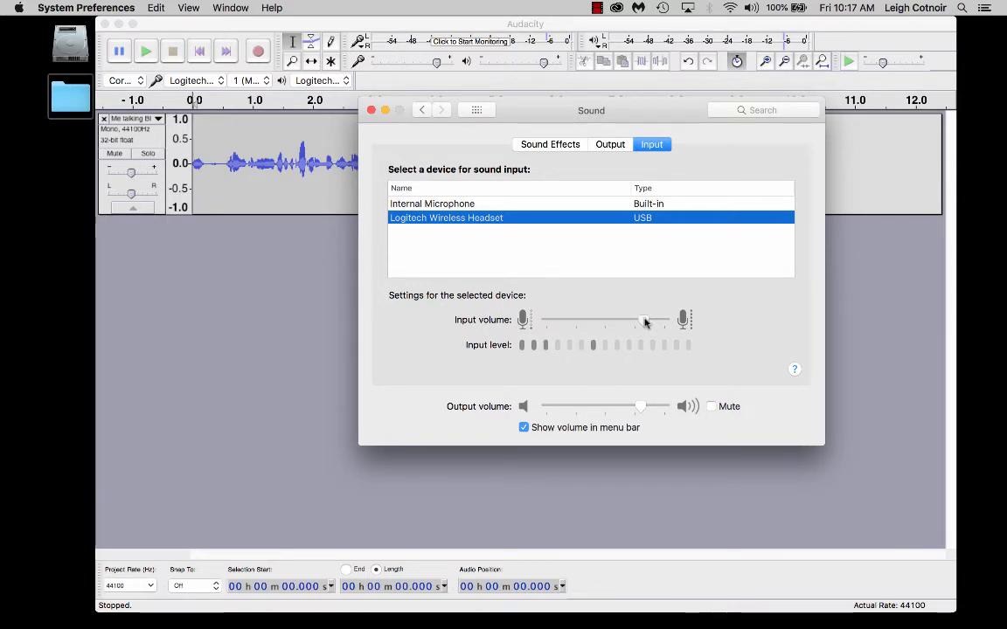
# Review the sound output devices in System Preferences, and check the recording device choices back in Audacity
pyautogui.click(610, 145)
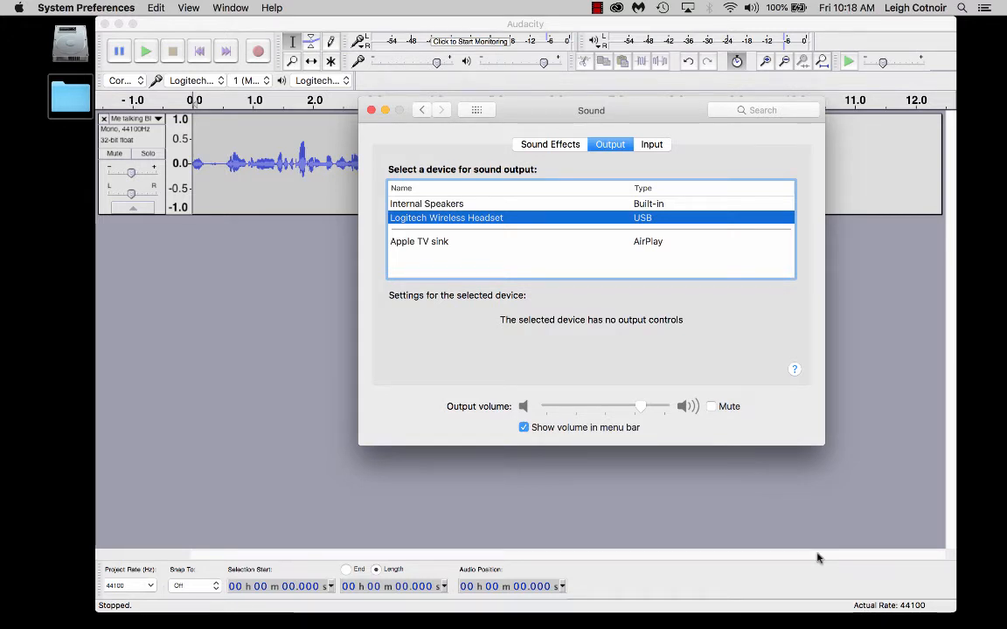
pyautogui.click(371, 111)
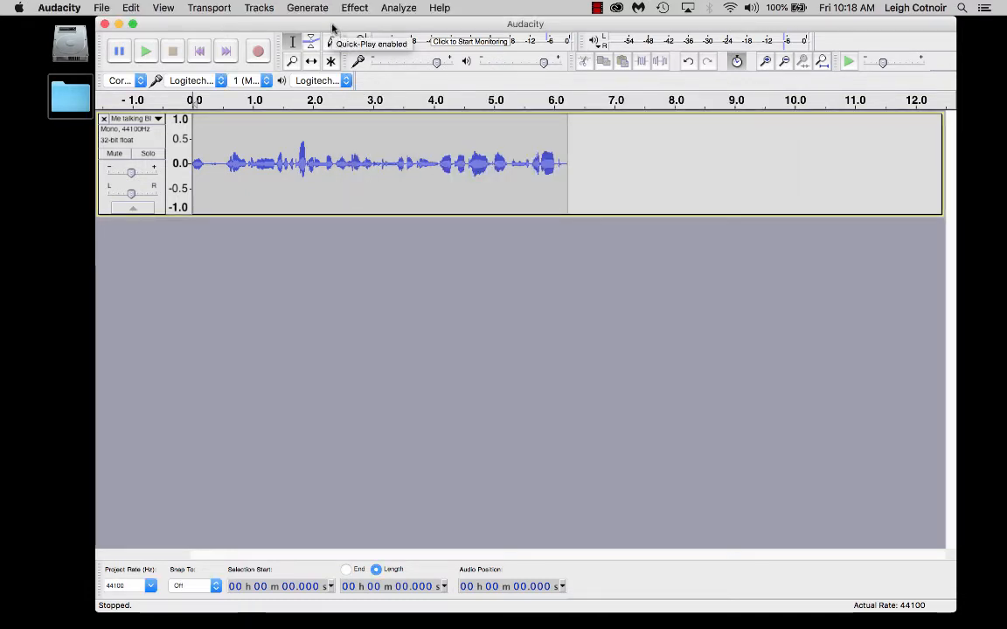
pyautogui.click(196, 81)
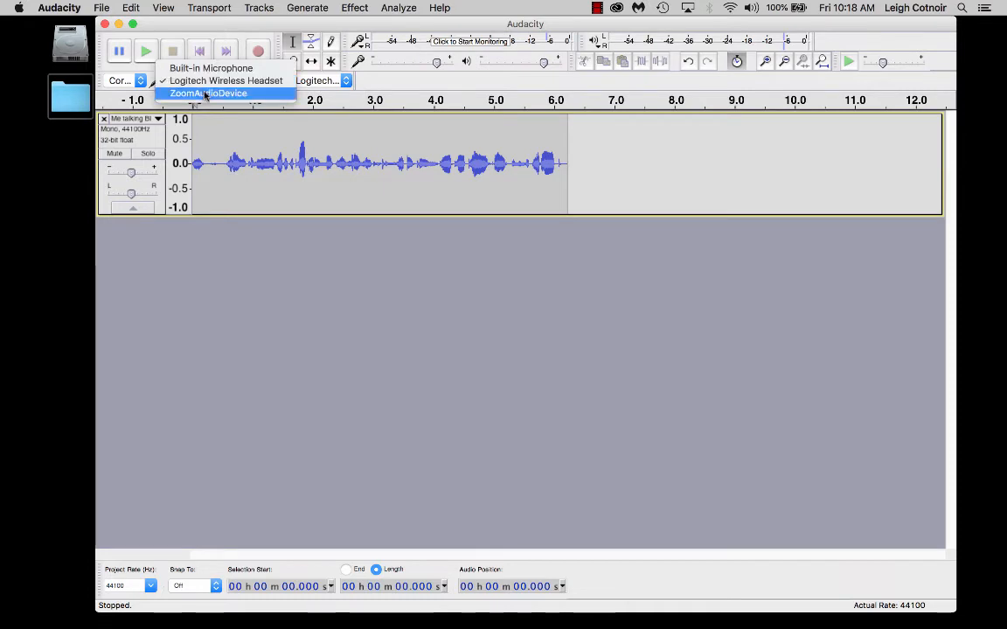
pyautogui.click(354, 355)
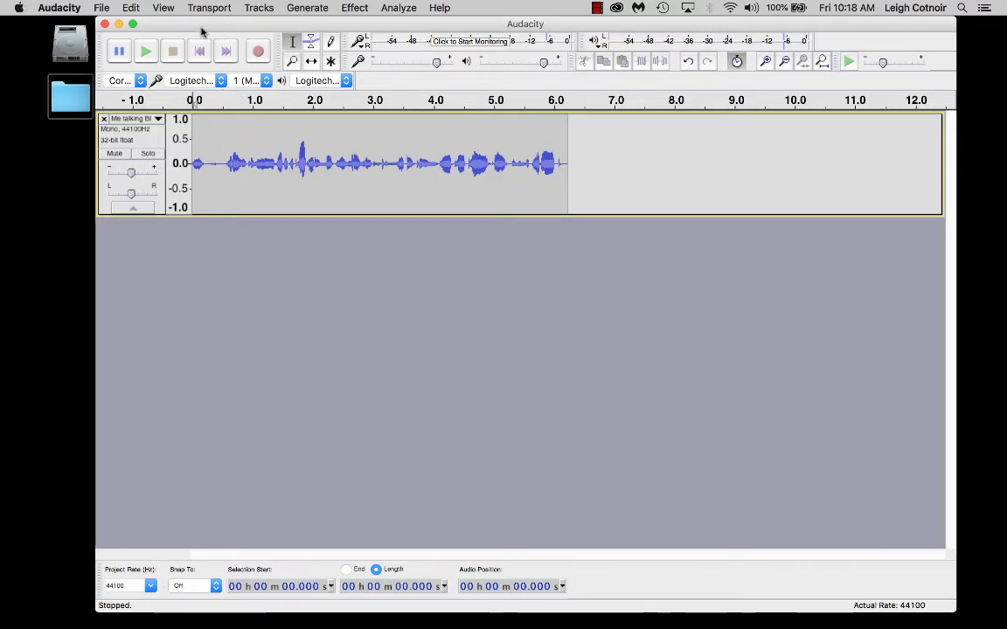
# Zoom in twice on the waveform around 1 to 2 seconds with the Zoom Tool, and zoom back out
pyautogui.moveTo(201, 27); pyautogui.dragTo(189, 28)
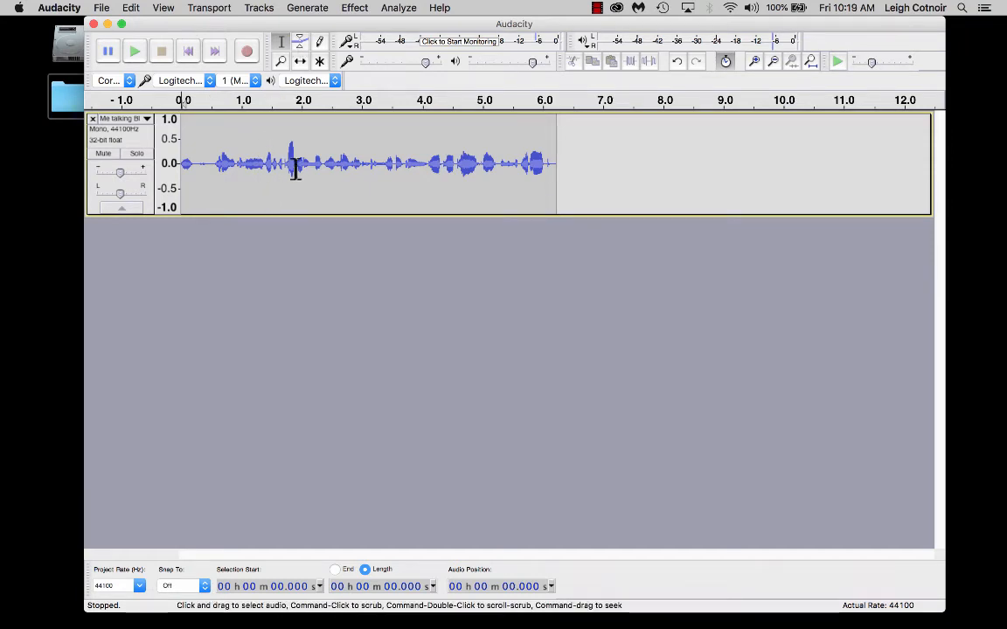
pyautogui.click(280, 61)
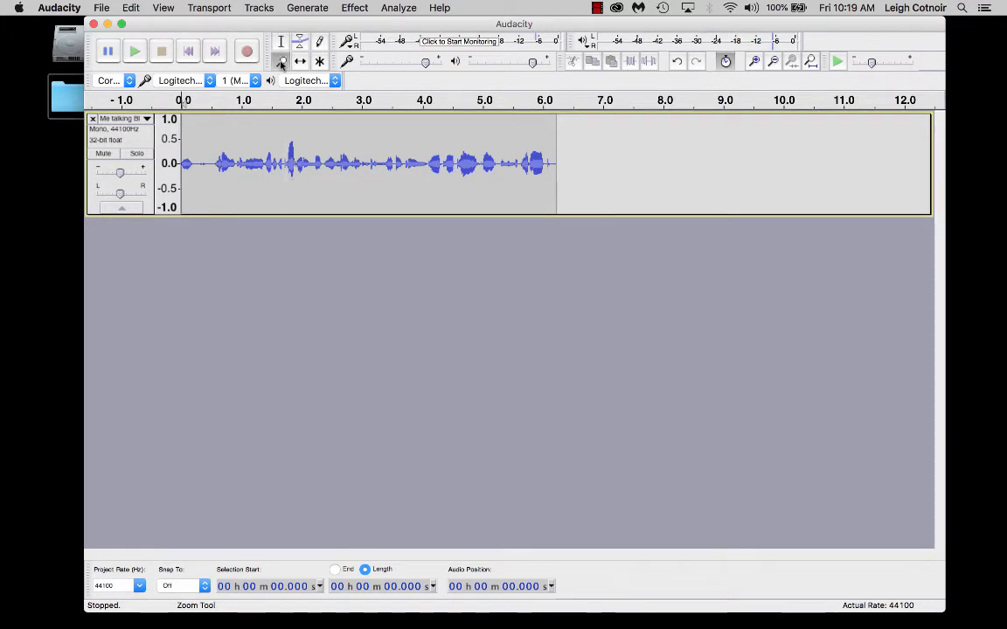
pyautogui.click(256, 163)
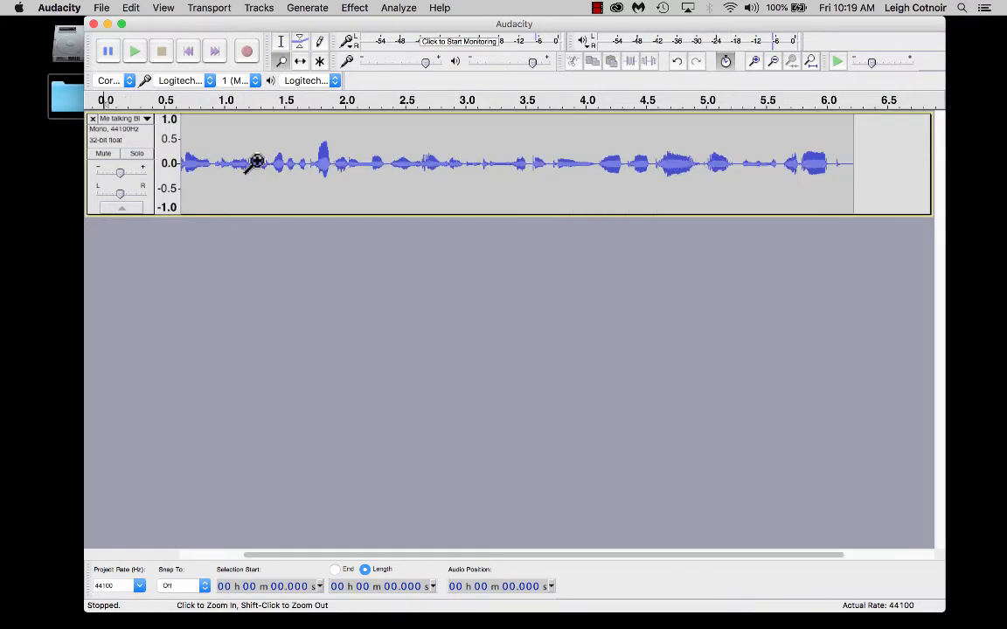
pyautogui.click(280, 162)
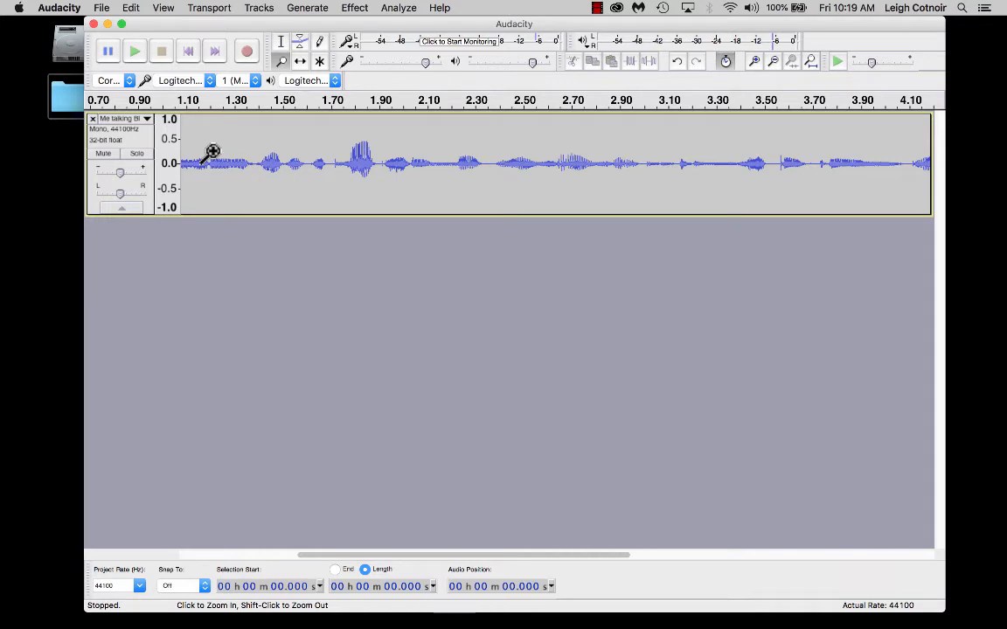
pyautogui.press('shift')
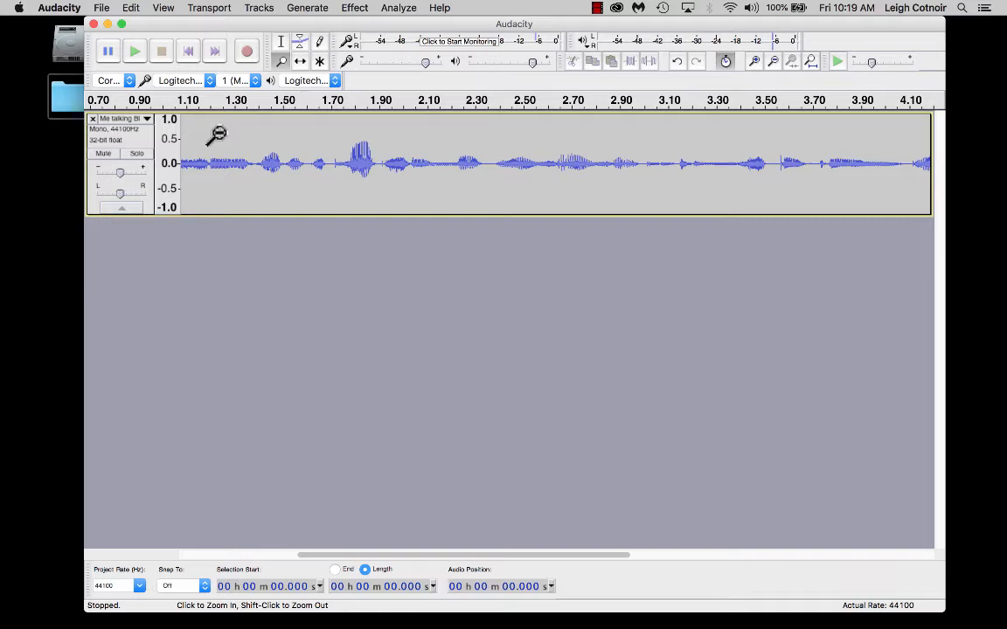
pyautogui.press('shift')
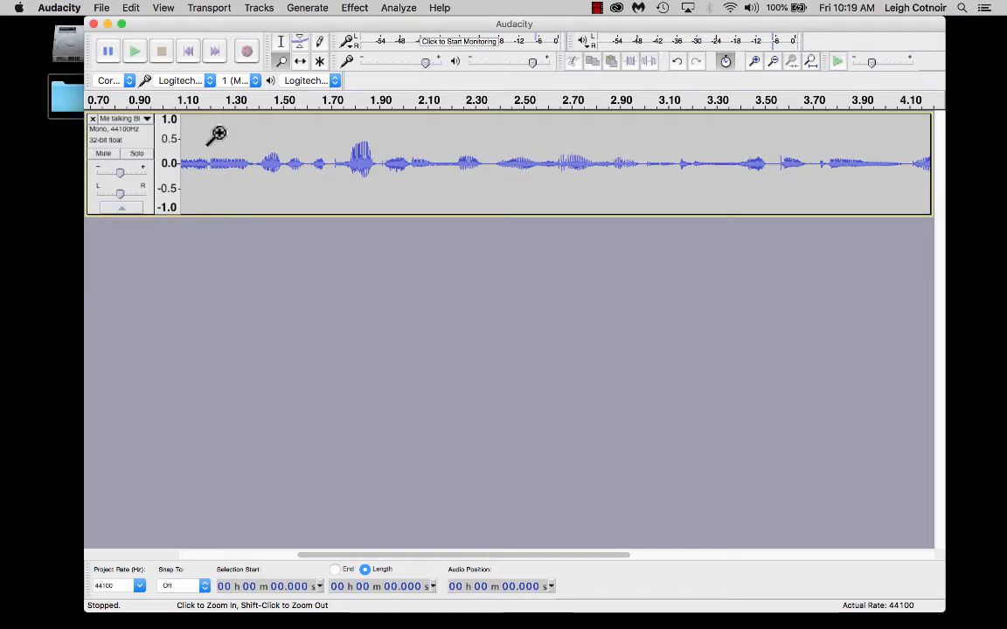
pyautogui.keyDown('shift'); pyautogui.click(218, 134); pyautogui.keyUp('shift')
pyautogui.keyDown('shift'); pyautogui.click(218, 134); pyautogui.keyUp('shift')
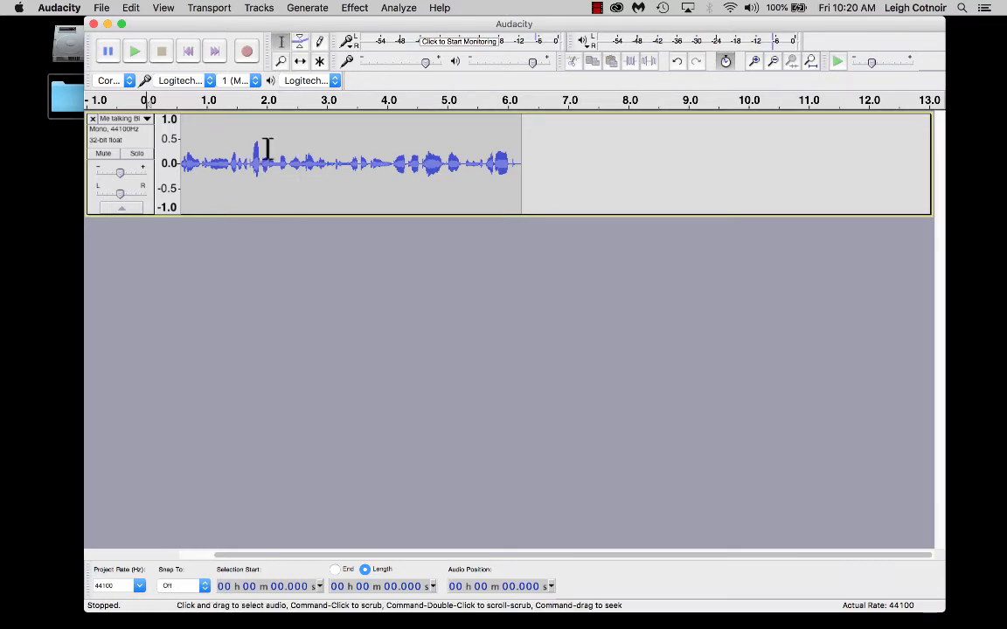
# Select the section of the track from about 1.48 to 2.12 seconds, around the tallest peak
pyautogui.moveTo(271, 149); pyautogui.dragTo(237, 148)
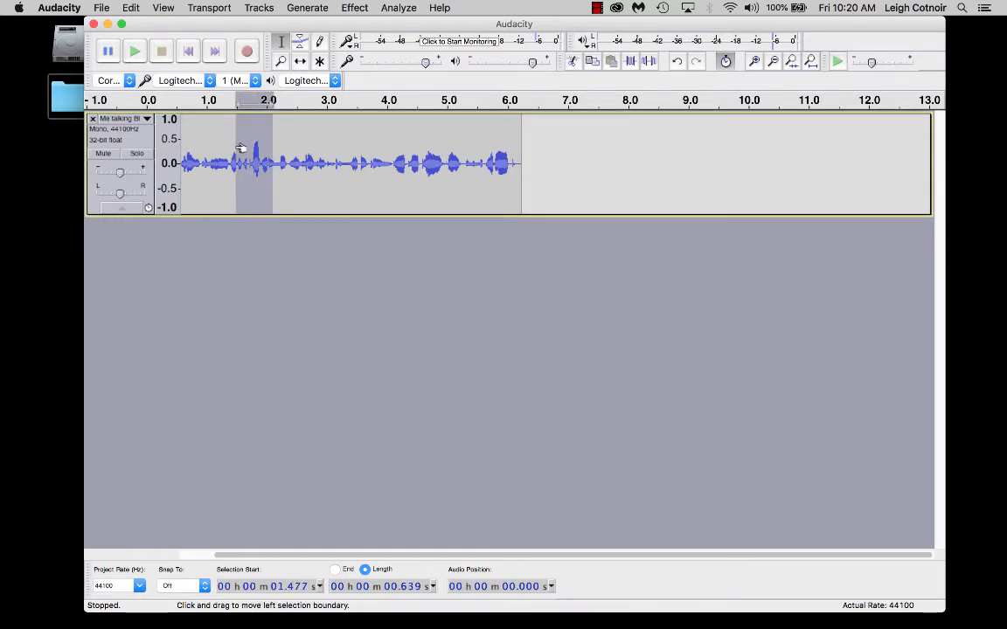
# Zoom in twice on the selected section around the tallest peak with the Zoom Tool, and play the selection back repeatedly
pyautogui.click(280, 60)
pyautogui.click(243, 153)
pyautogui.click(248, 154)
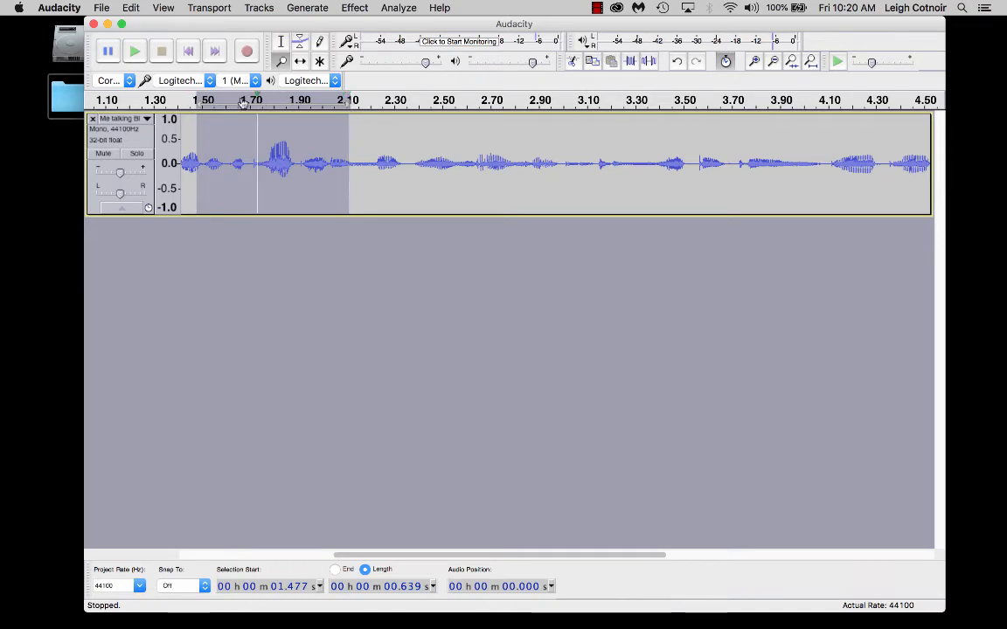
pyautogui.click(134, 53)
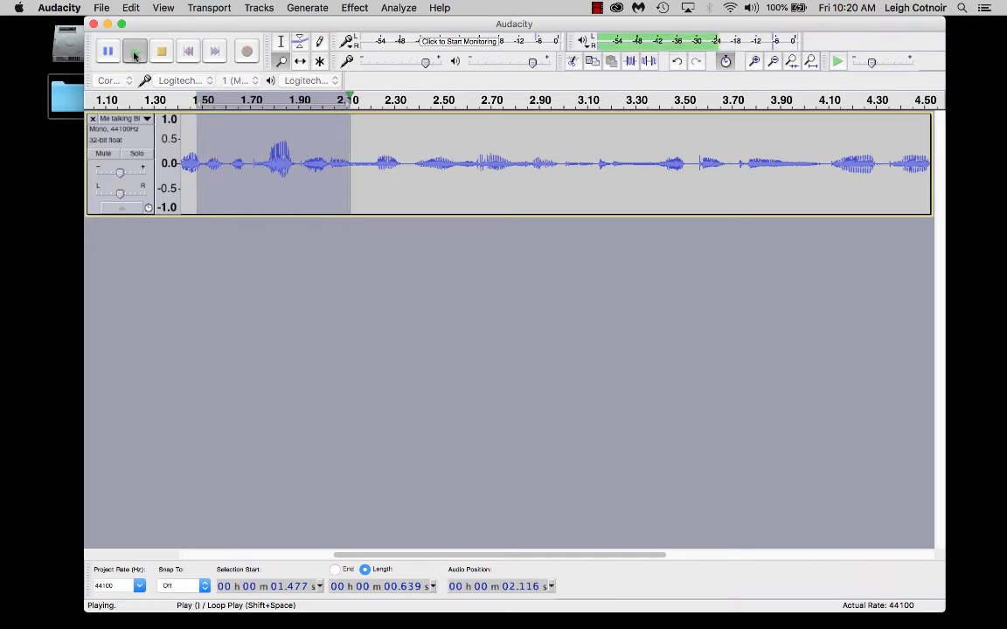
pyautogui.click(134, 53)
pyautogui.click(135, 56)
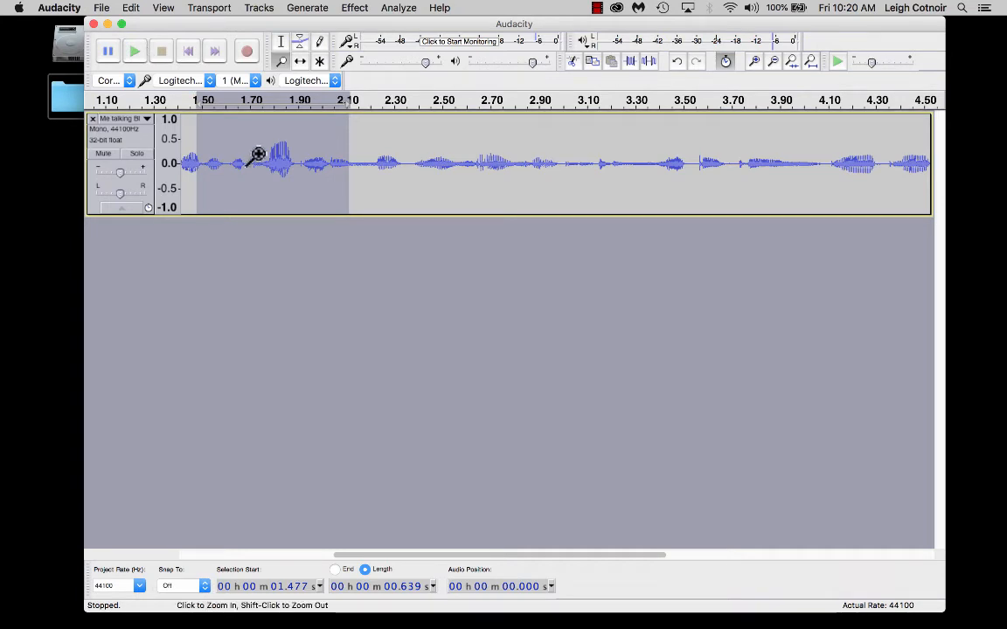
# Zoom in on the silent gap just before 2.40 seconds, and delete the silence from about 2.334 to 2.384 seconds
pyautogui.click(280, 41)
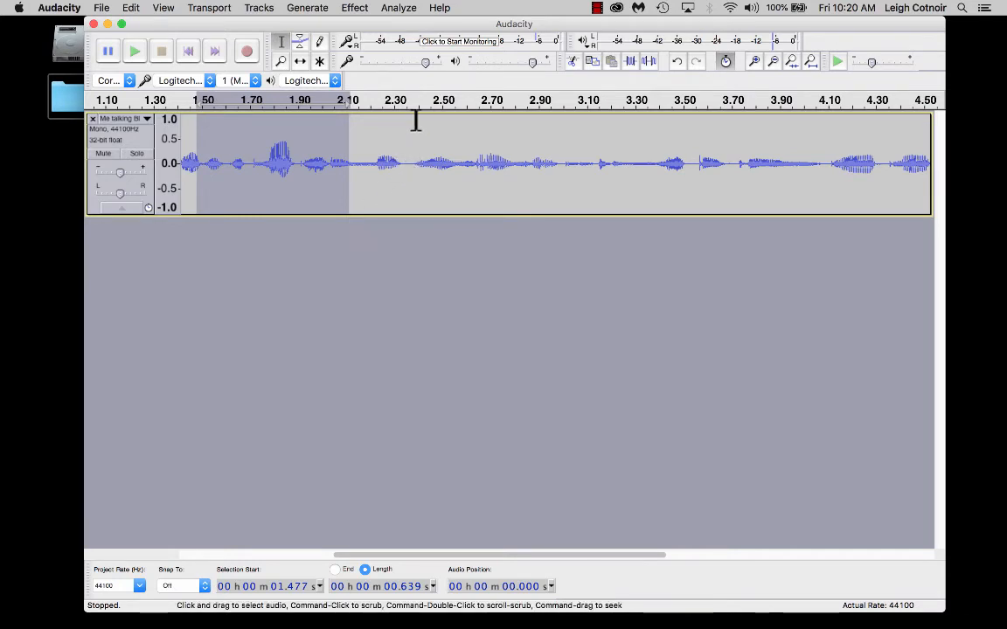
pyautogui.moveTo(418, 120); pyautogui.dragTo(398, 122)
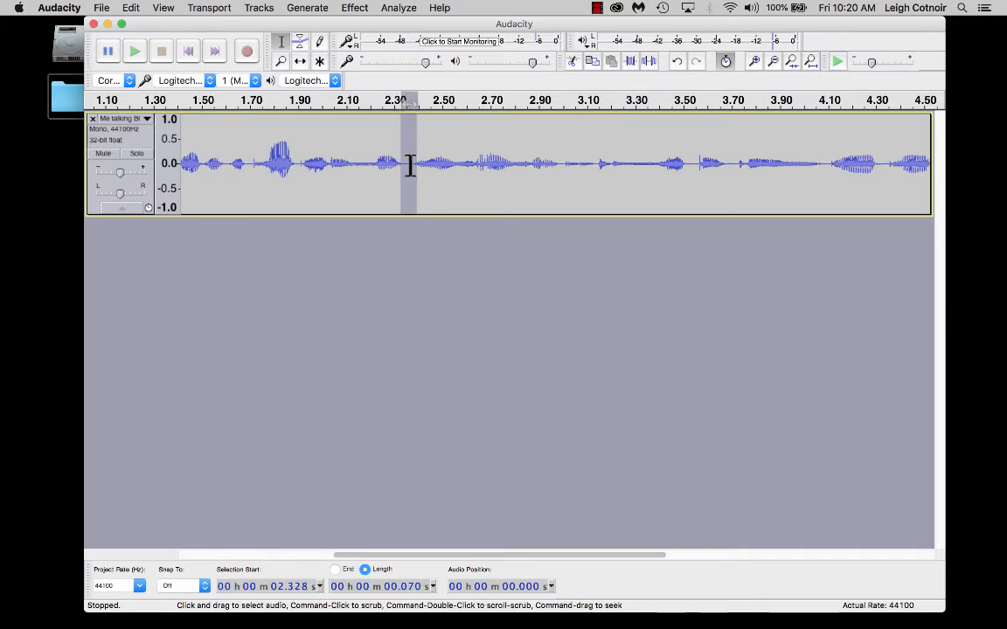
pyautogui.click(282, 62)
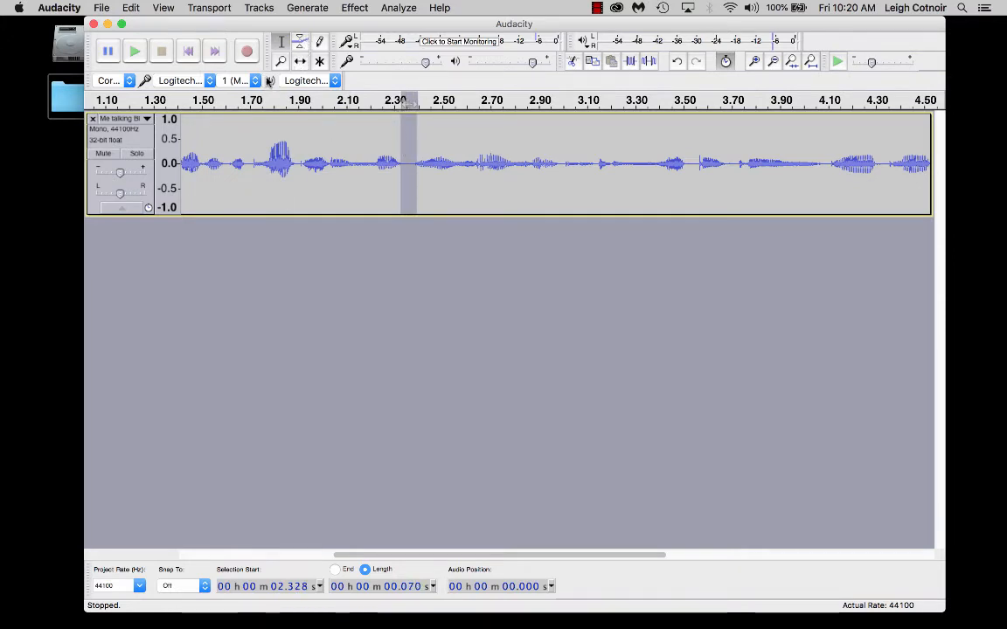
pyautogui.click(418, 164)
pyautogui.click(417, 166)
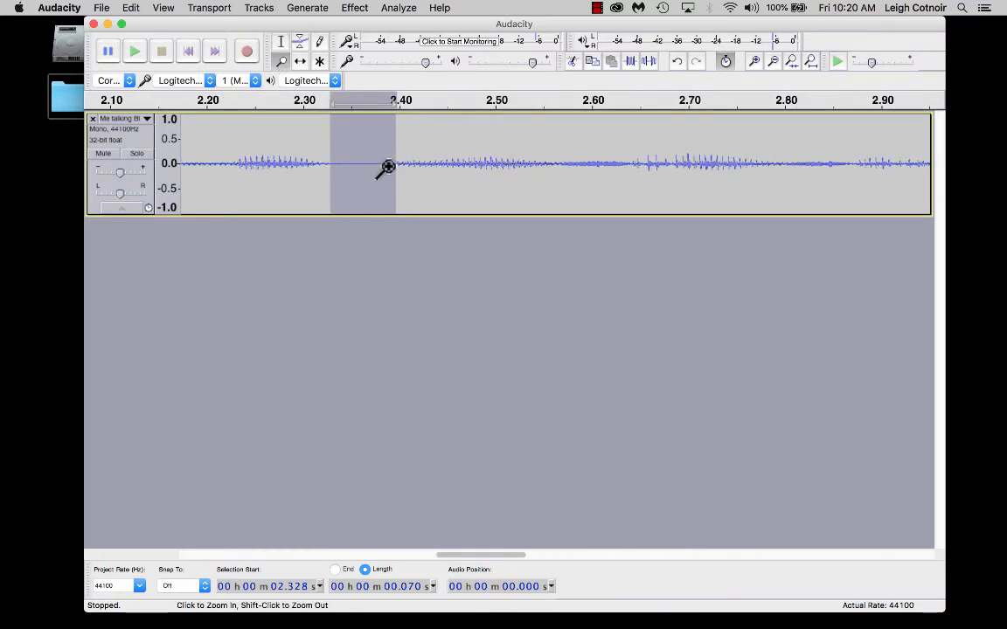
pyautogui.click(281, 42)
pyautogui.click(382, 173)
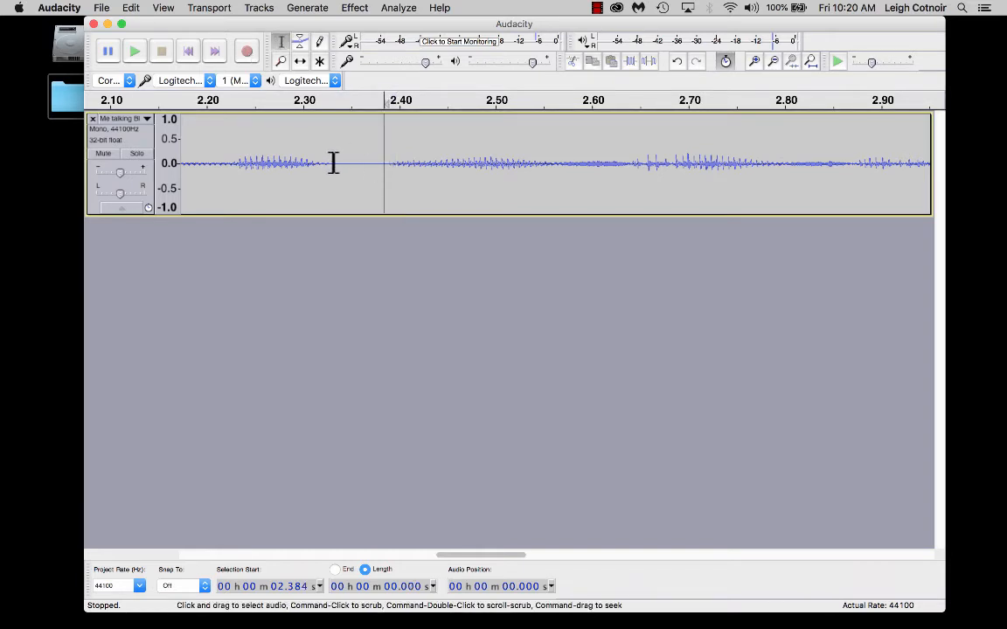
pyautogui.moveTo(336, 163); pyautogui.dragTo(383, 159)
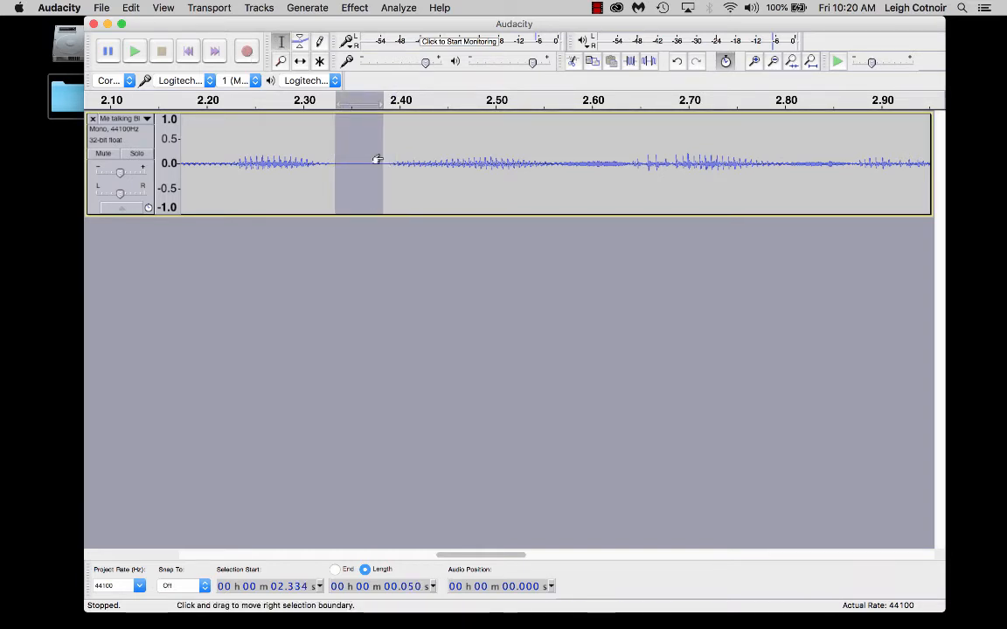
pyautogui.press('Delete')
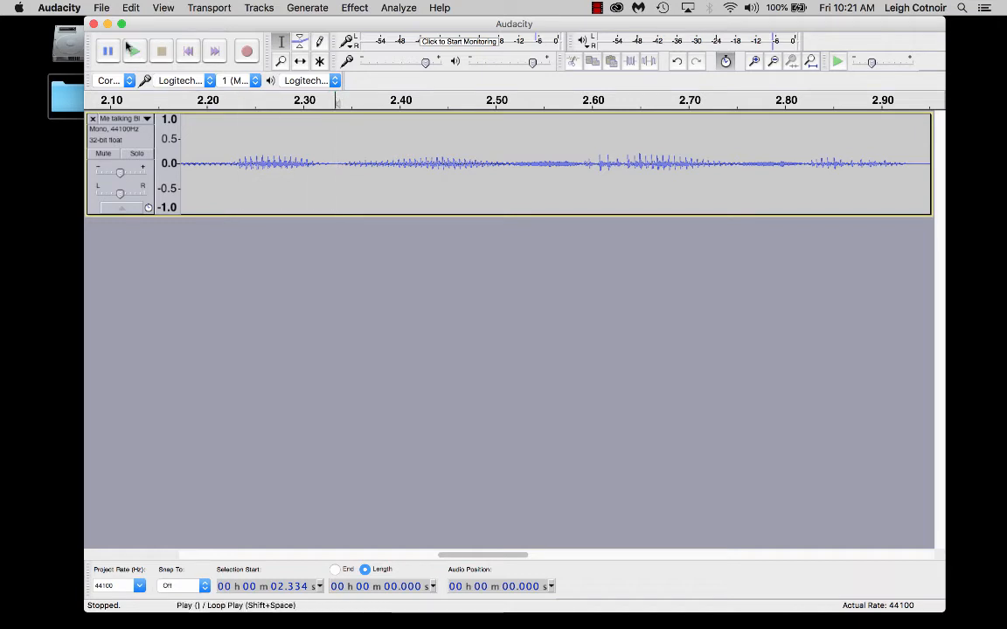
# Select the audio around the edit from about 2.22 to 2.48 seconds, and play it back
pyautogui.moveTo(226, 131); pyautogui.dragTo(233, 131)
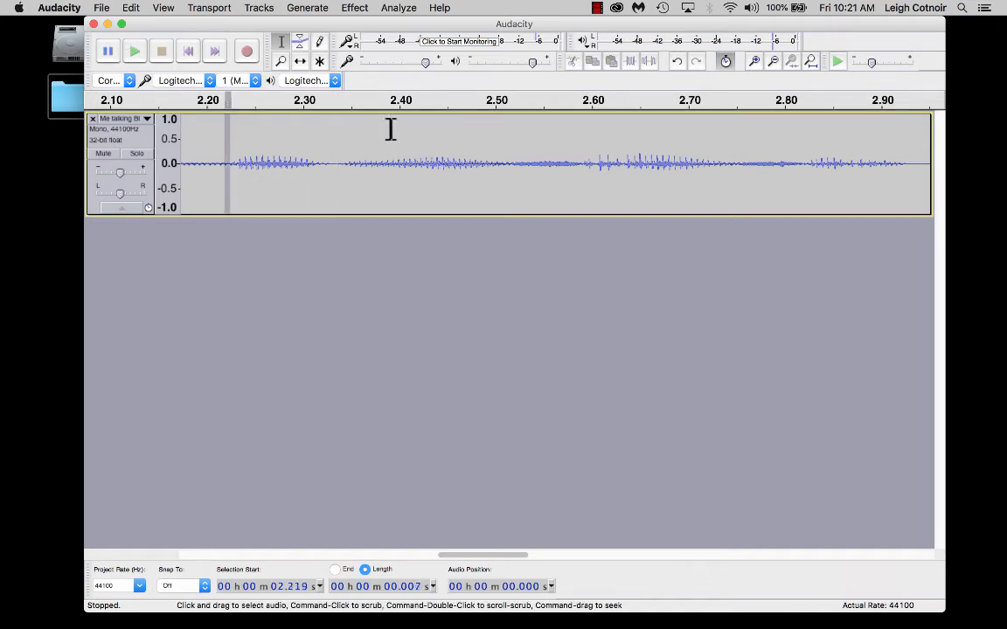
pyautogui.moveTo(390, 129); pyautogui.dragTo(469, 134)
pyautogui.click(133, 52)
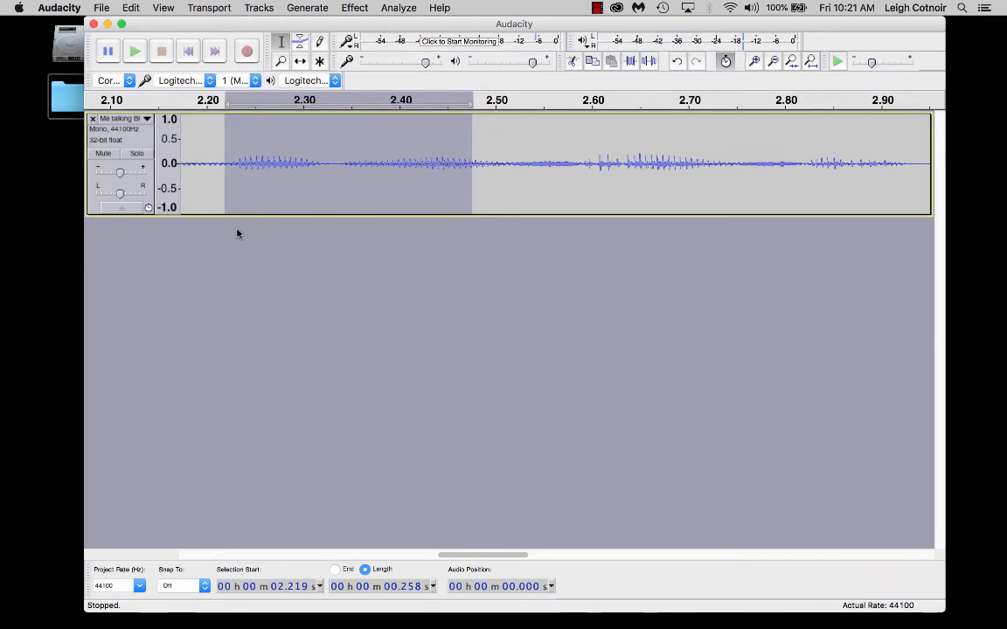
# Zoom back out three times, select the wider section from about 1.89 to 3.16 seconds, and play it back twice
pyautogui.click(280, 63)
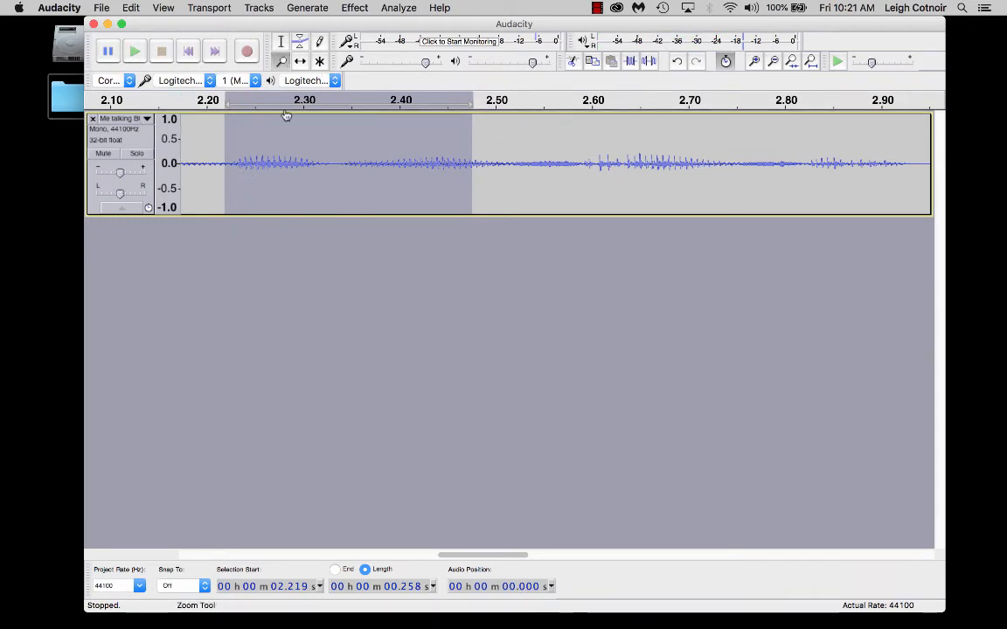
pyautogui.keyDown('shift'); pyautogui.click(298, 128); pyautogui.keyUp('shift')
pyautogui.keyDown('shift'); pyautogui.click(290, 128); pyautogui.keyUp('shift')
pyautogui.keyDown('shift'); pyautogui.click(293, 131); pyautogui.keyUp('shift')
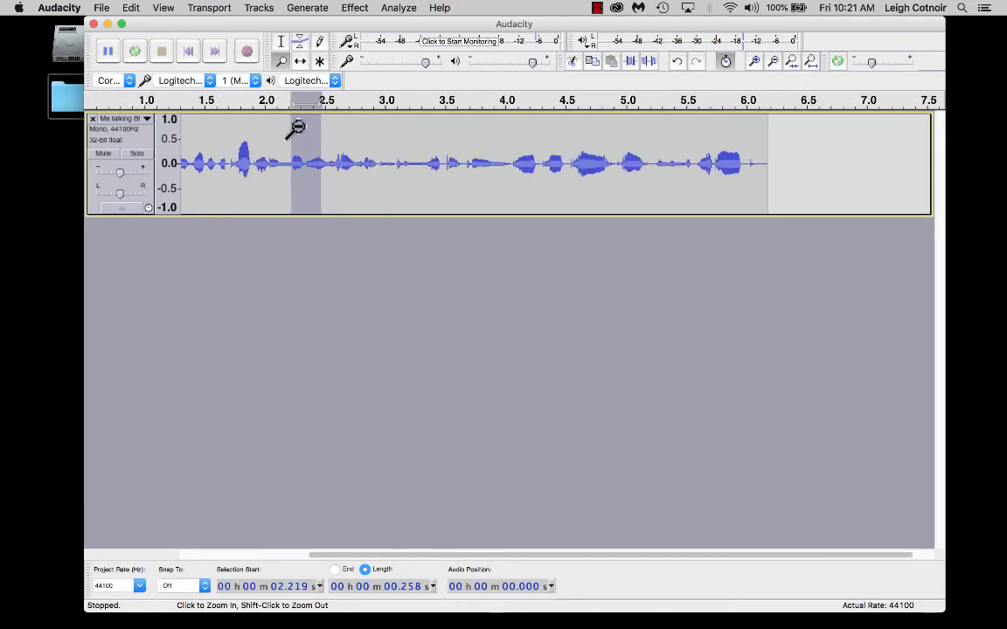
pyautogui.click(280, 41)
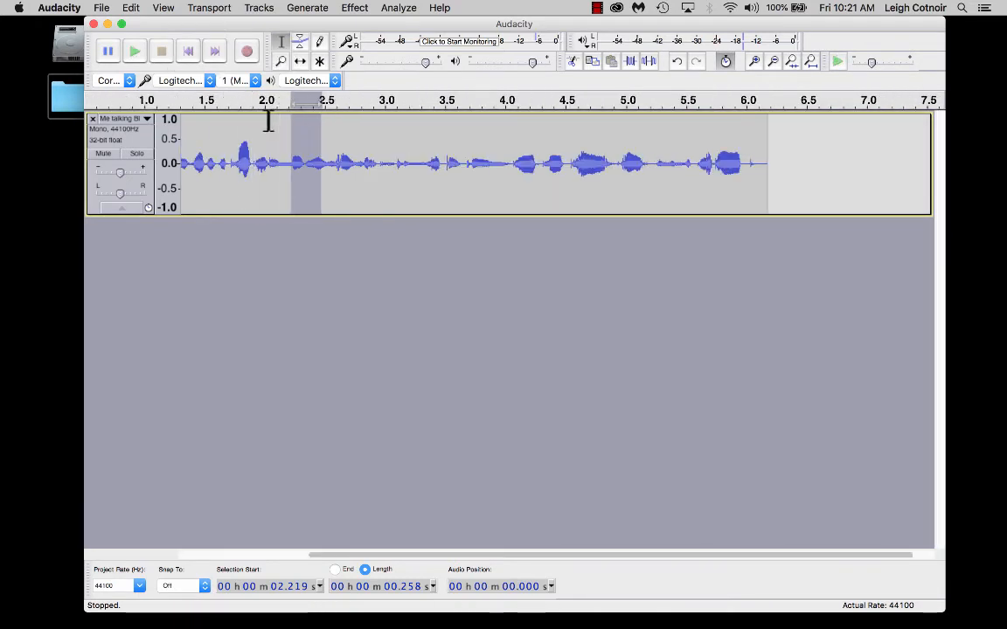
pyautogui.moveTo(253, 118); pyautogui.dragTo(259, 118)
pyautogui.keyDown('shift'); pyautogui.click(398, 118); pyautogui.keyUp('shift')
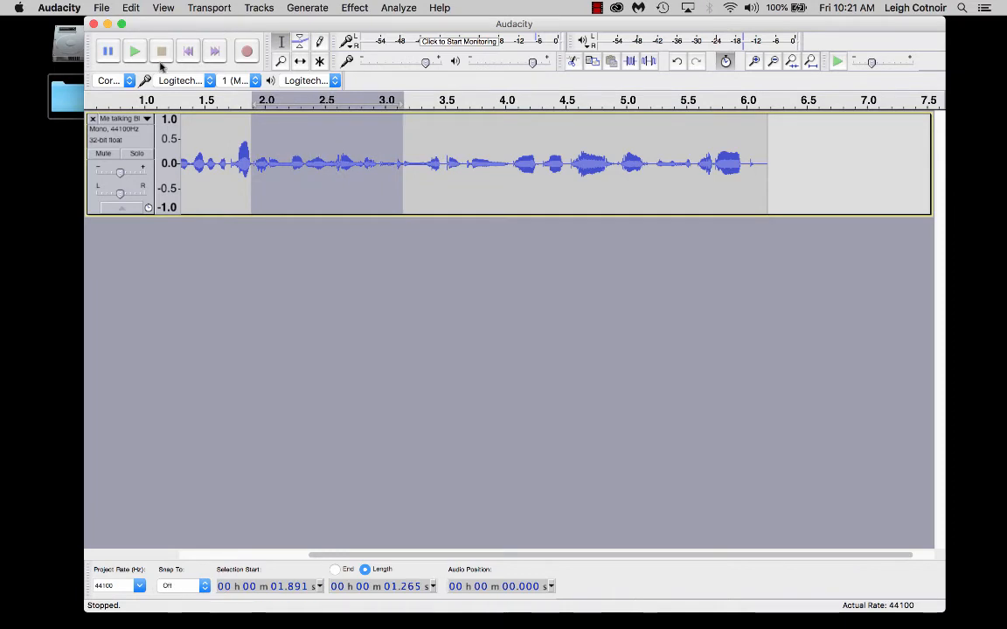
pyautogui.click(135, 51)
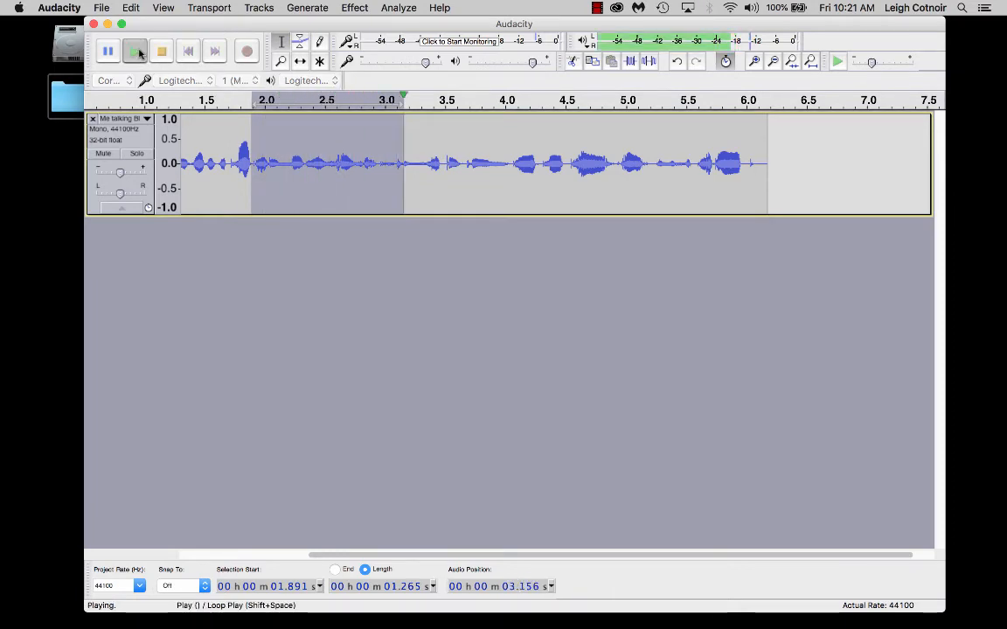
pyautogui.click(135, 52)
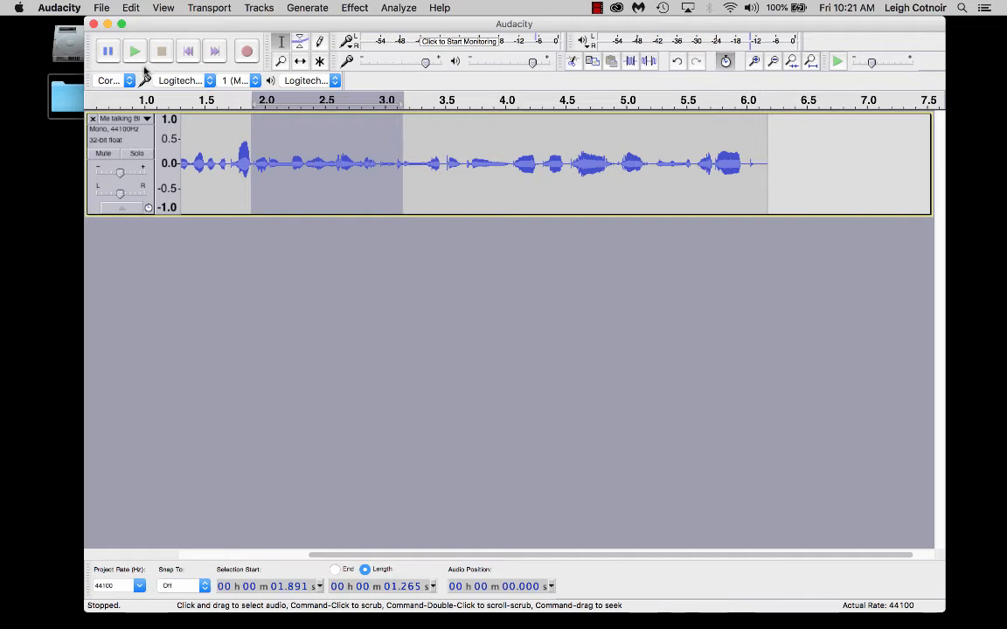
# Undo the deletion of the silent gap, and play back the sections from about 2.04 to 2.99 and 1.79 to 3.33 seconds
pyautogui.press('super+z')
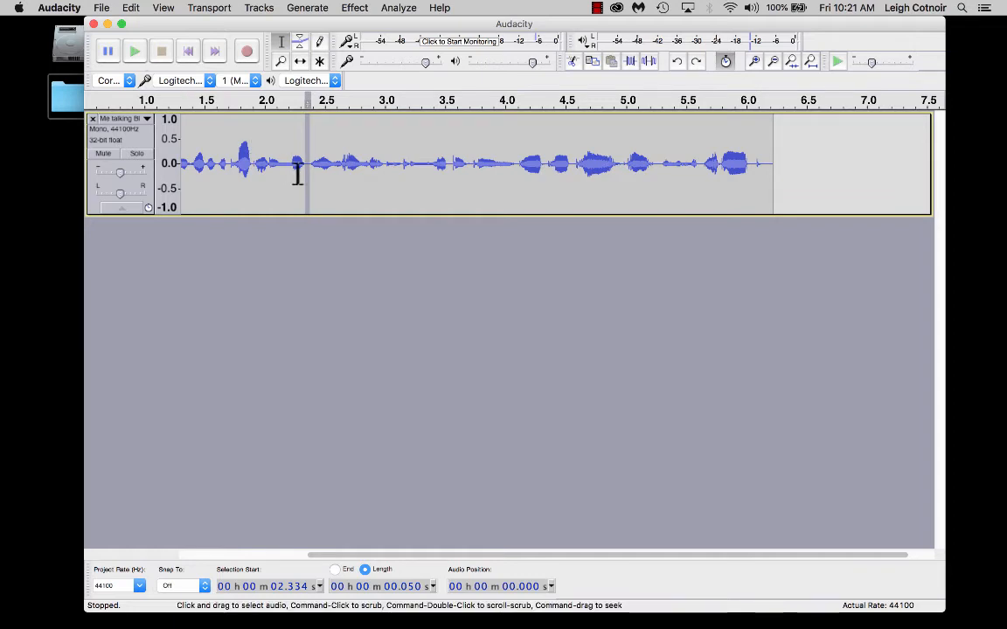
pyautogui.moveTo(271, 136); pyautogui.dragTo(384, 137)
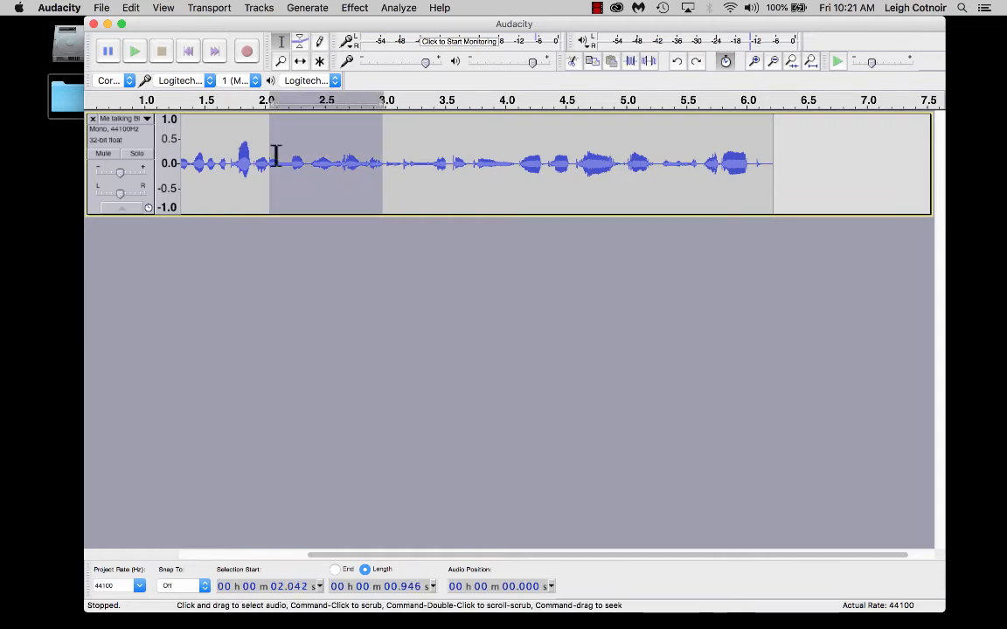
pyautogui.click(133, 51)
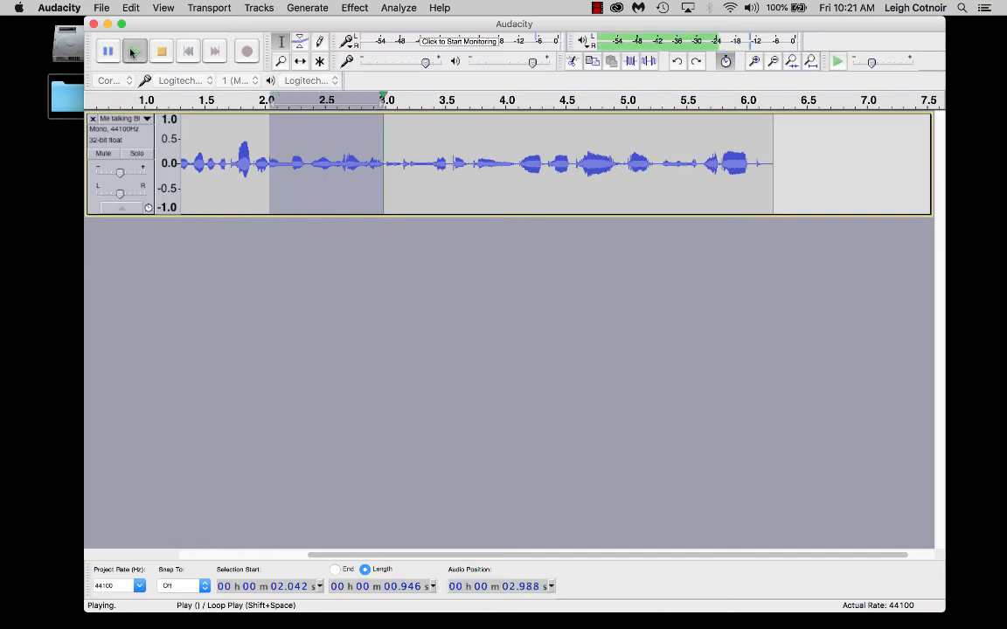
pyautogui.moveTo(242, 131); pyautogui.dragTo(424, 132)
pyautogui.click(135, 52)
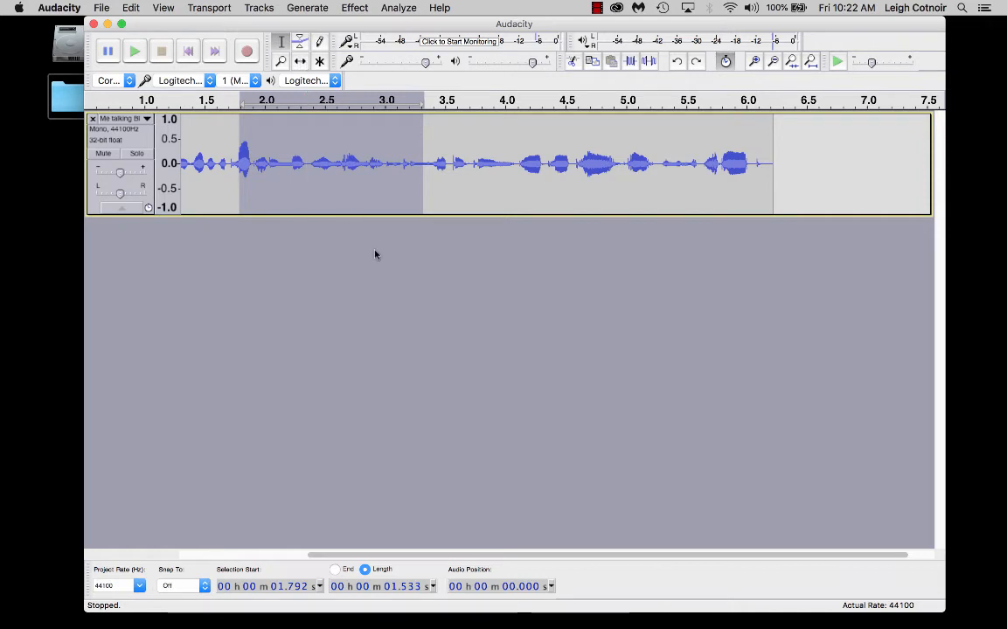
# Record a second voice track starting from about 3.56 seconds on the timeline, and stop after about three seconds
pyautogui.click(463, 164)
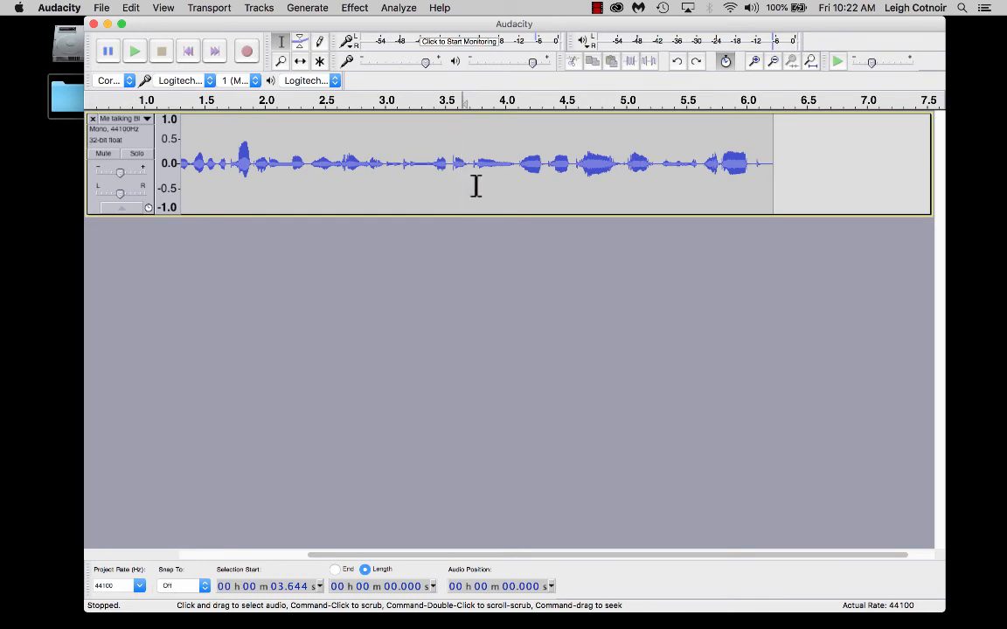
pyautogui.click(451, 156)
pyautogui.click(248, 53)
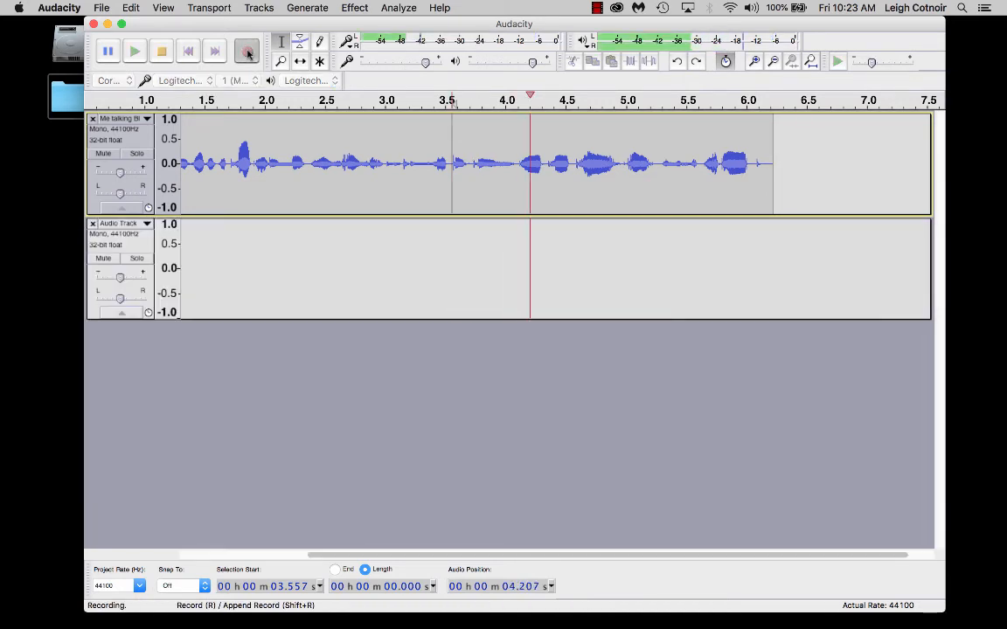
pyautogui.click(162, 53)
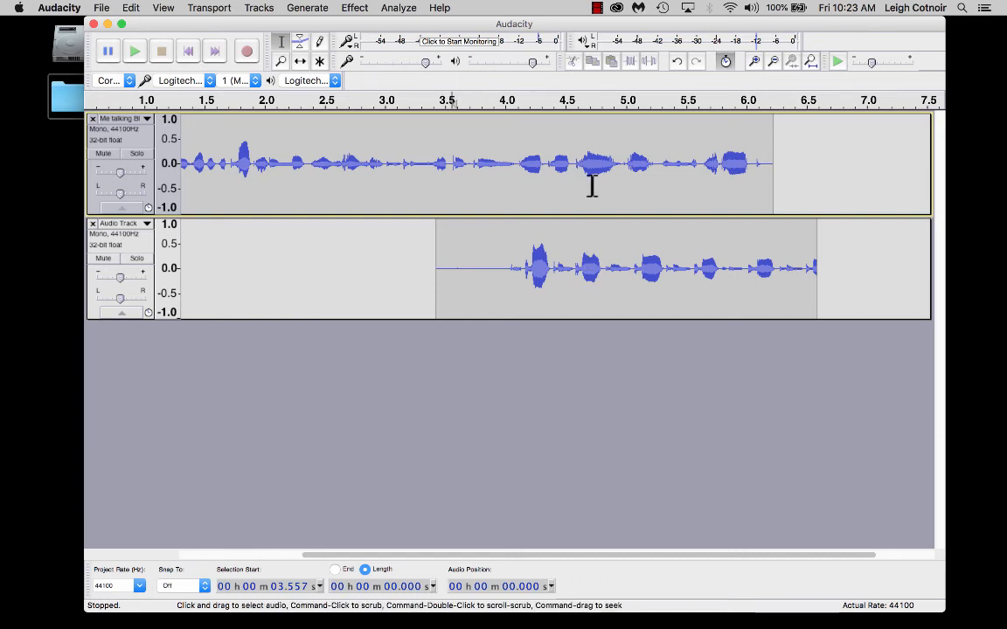
# Play both tracks together from about 3.5 seconds, and stop the playback
pyautogui.click(445, 131)
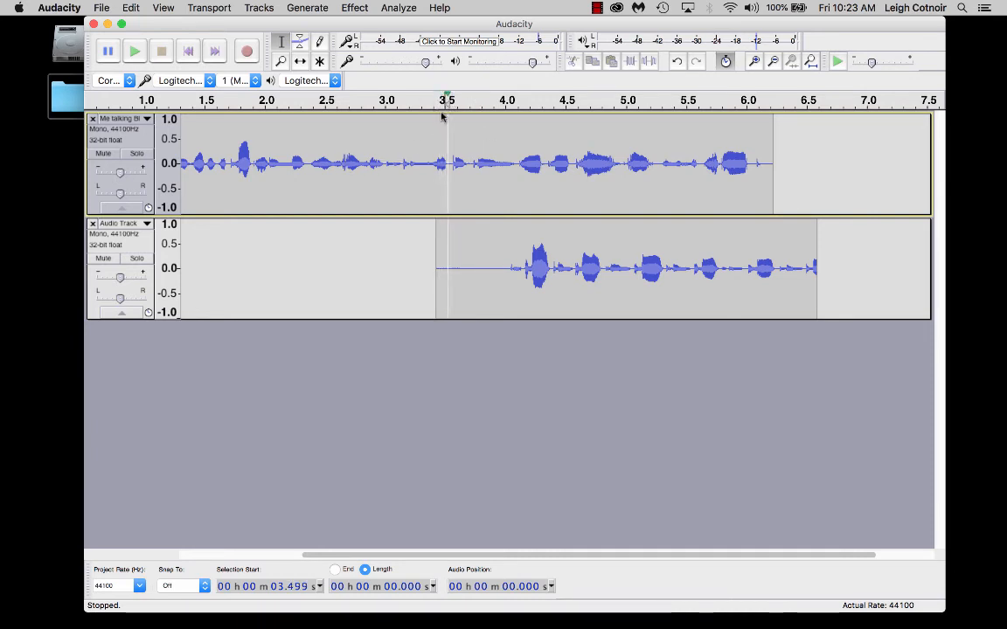
pyautogui.click(136, 54)
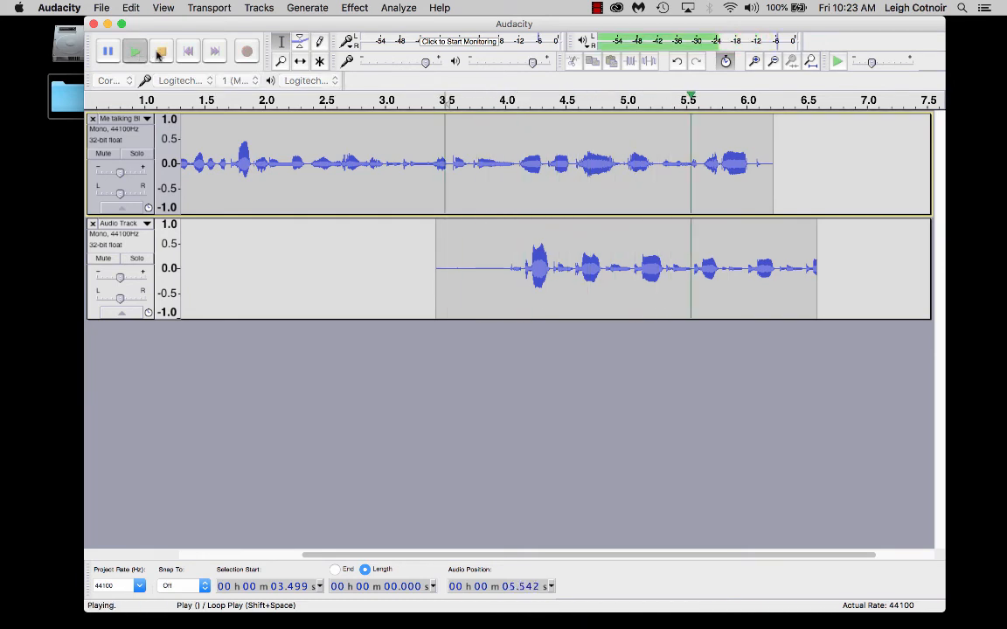
pyautogui.click(162, 53)
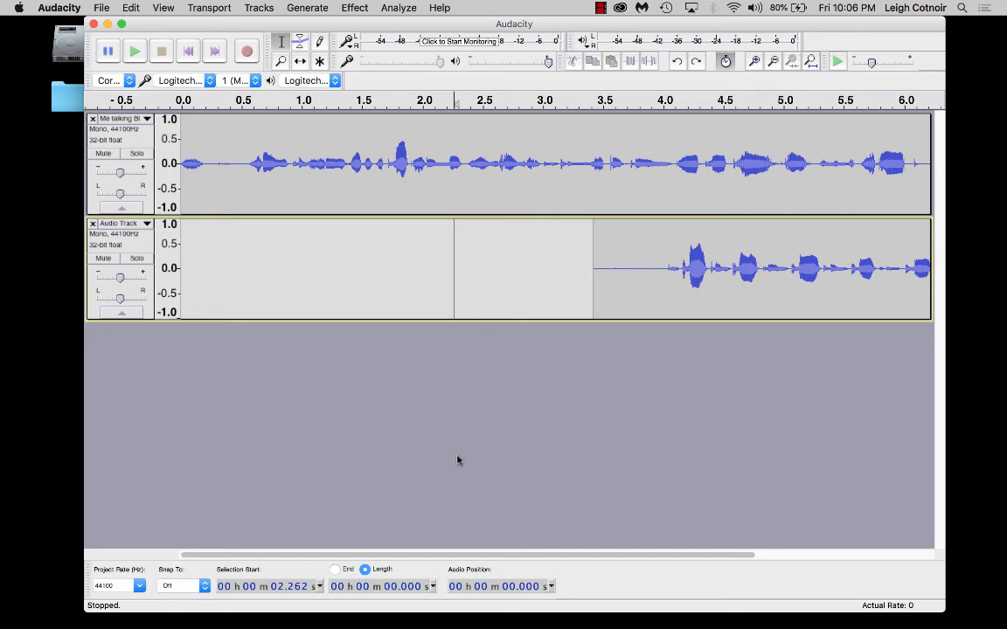
# Start saving the recording as an Audacity project, and accept the notice about project files versus exported audio
pyautogui.click(101, 8)
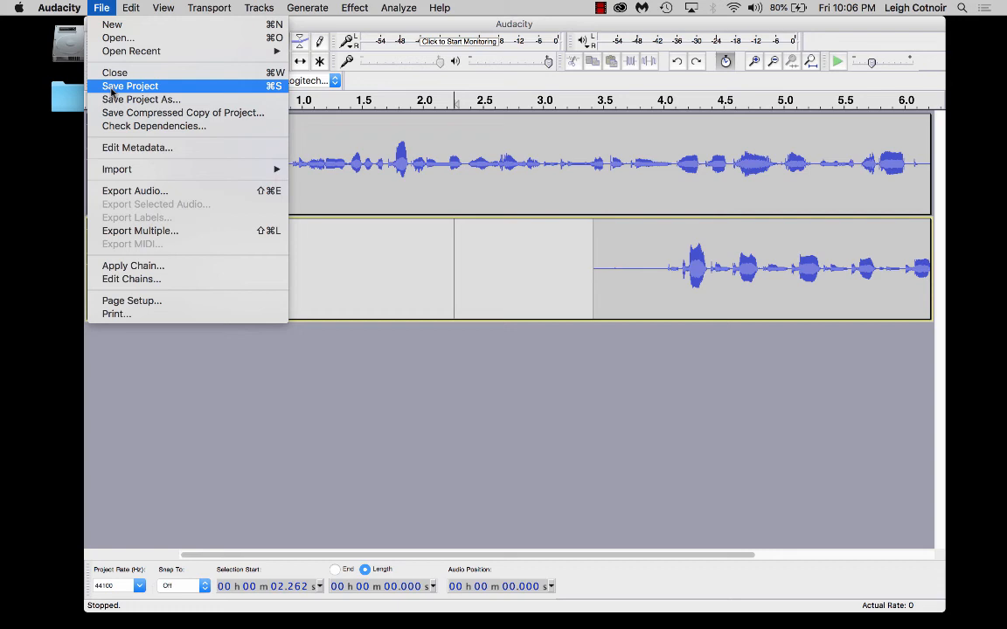
pyautogui.click(96, 6)
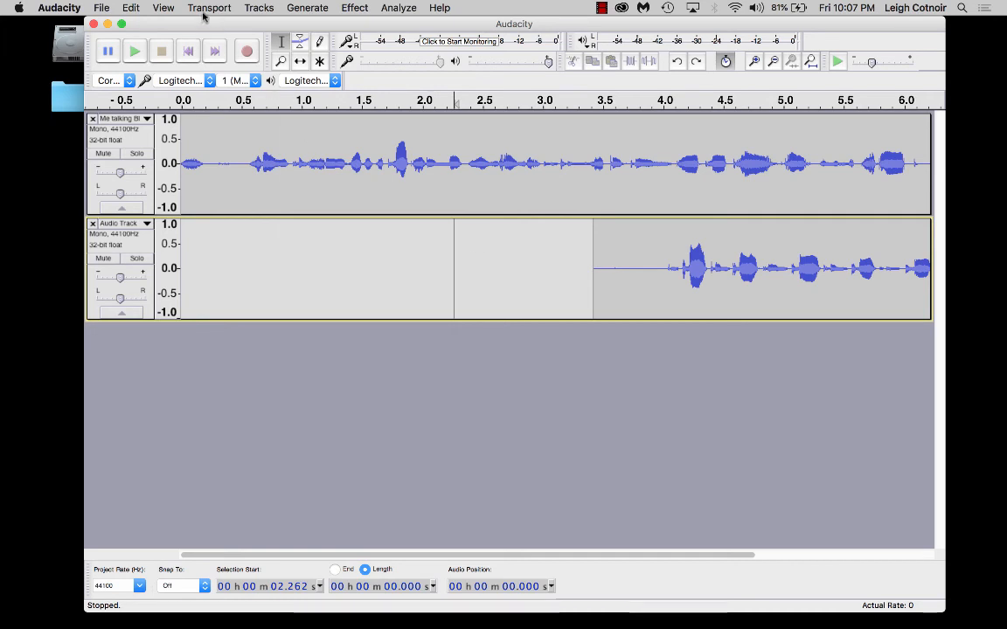
pyautogui.click(102, 7)
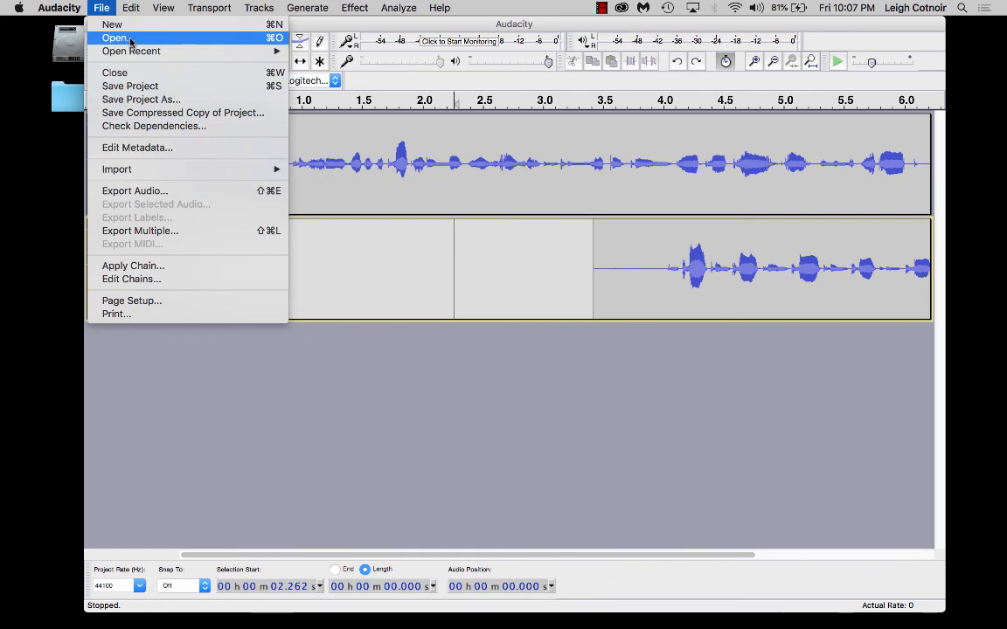
pyautogui.click(129, 85)
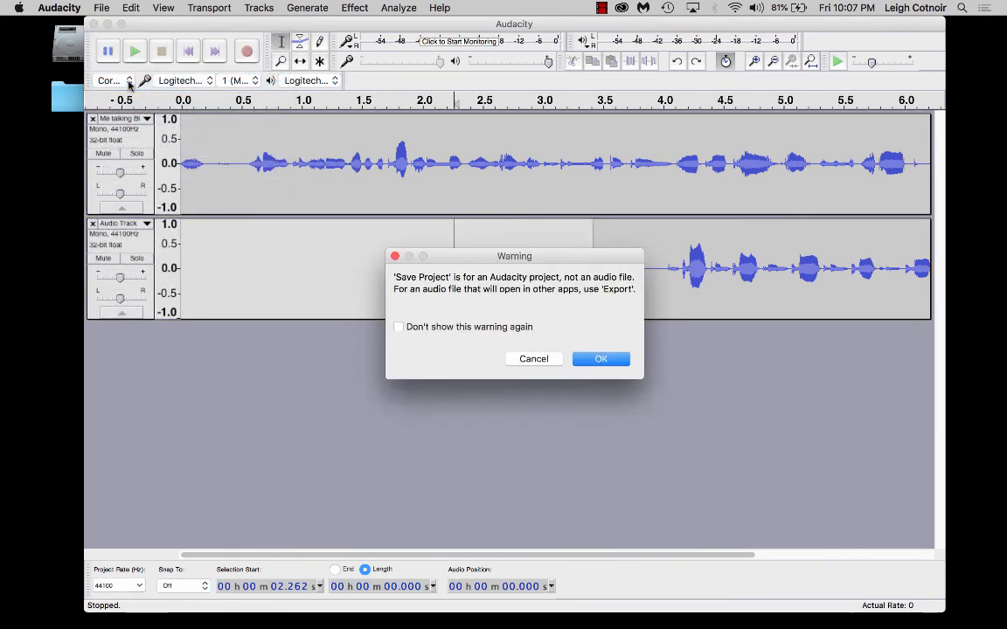
pyautogui.moveTo(495, 262); pyautogui.dragTo(454, 158)
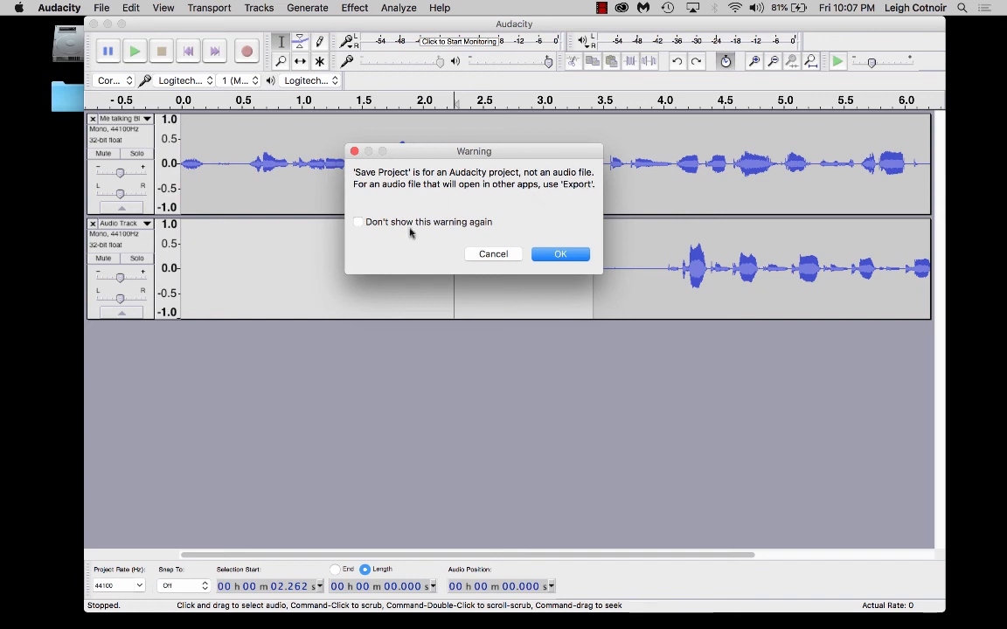
pyautogui.click(564, 255)
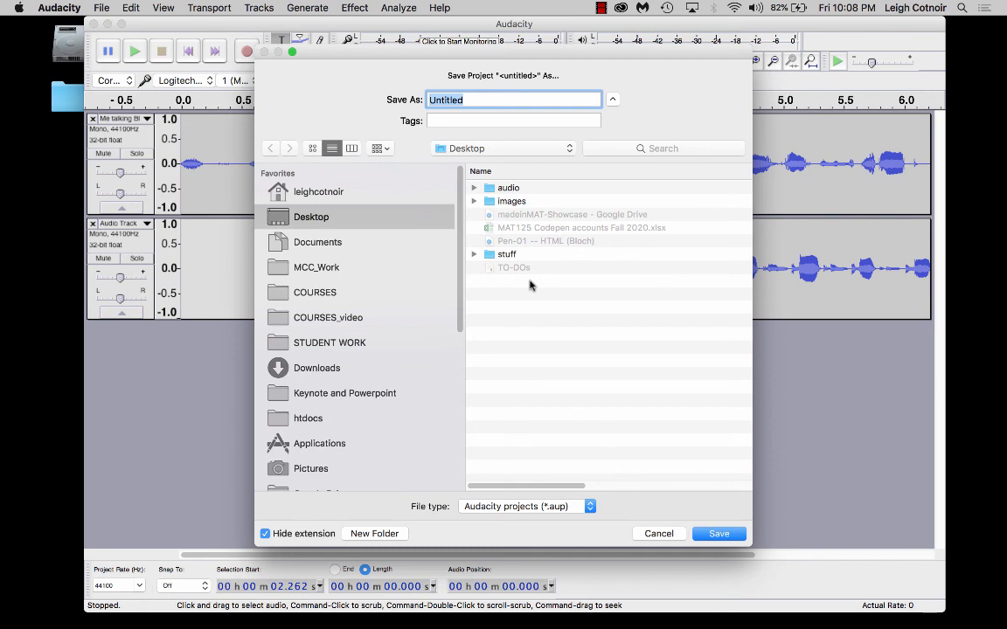
# Save the project as demo in the Desktop's audio folder, using the Audacity projects (*.aup) file type
pyautogui.click(390, 535)
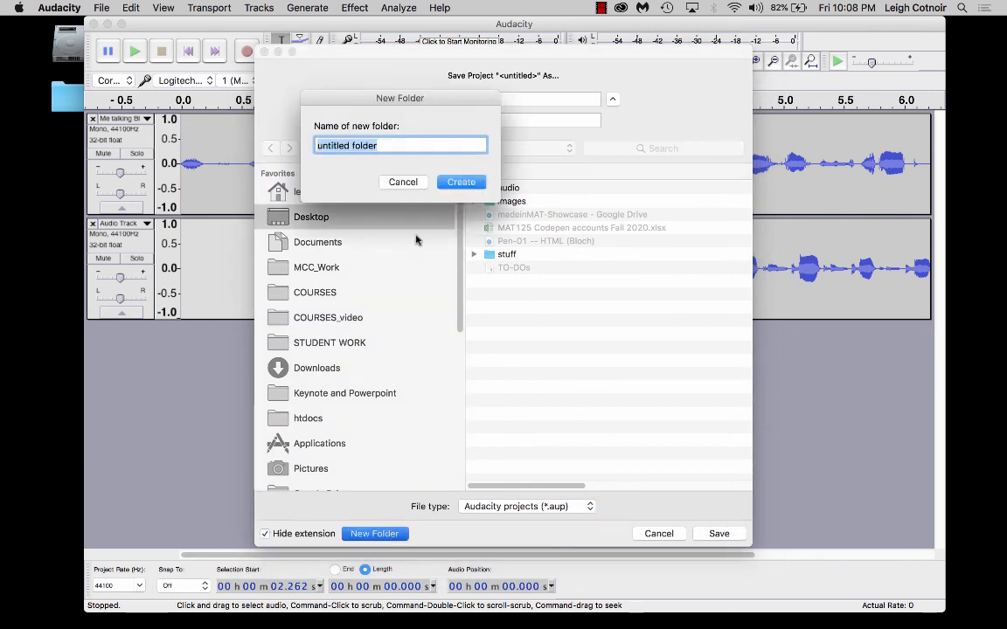
pyautogui.press('Escape')
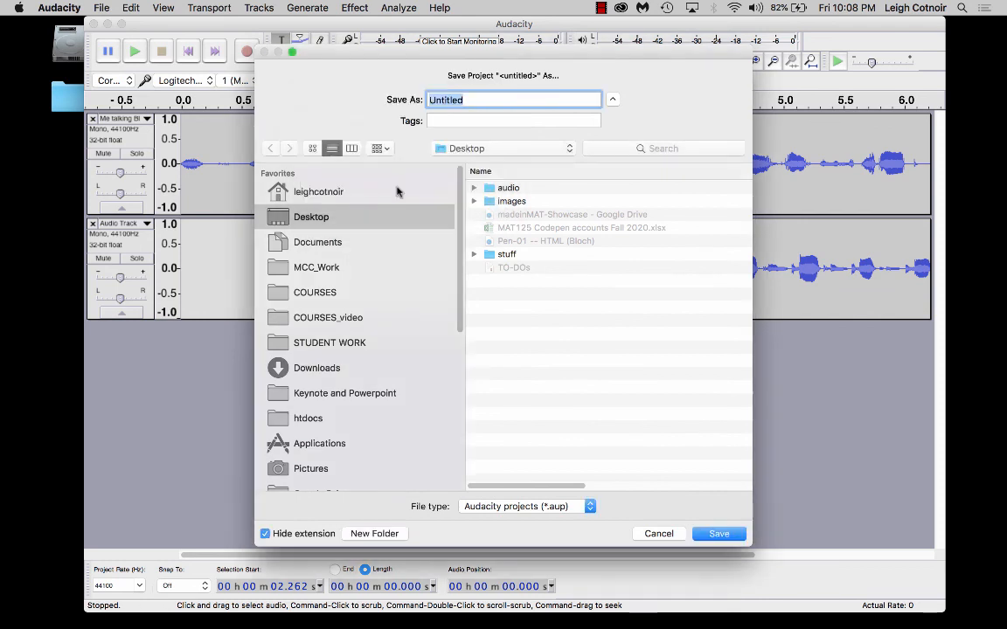
pyautogui.click(506, 190)
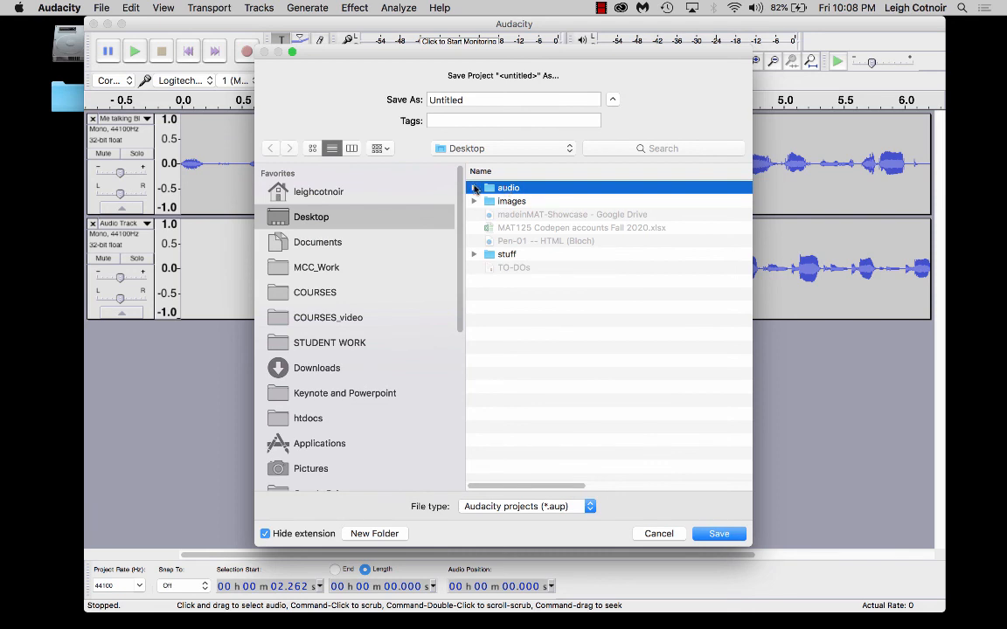
pyautogui.doubleClick(489, 191)
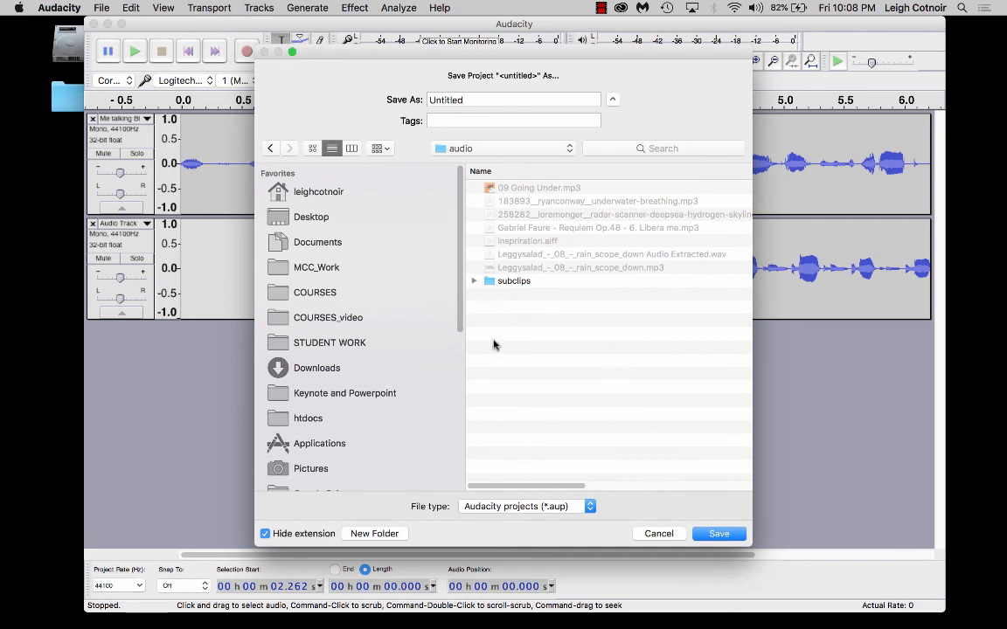
pyautogui.doubleClick(462, 93)
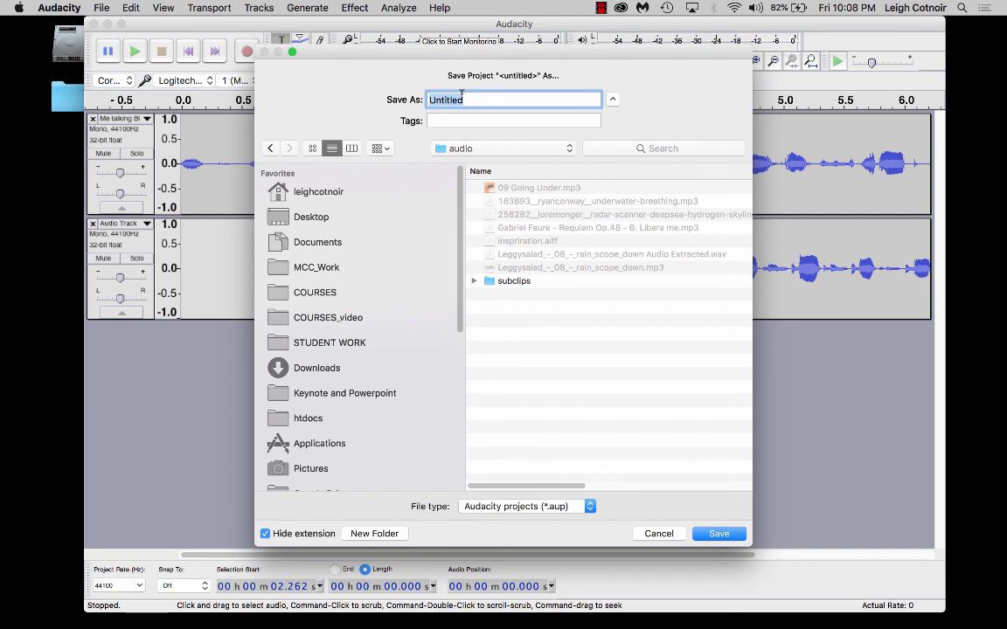
pyautogui.write('demo')
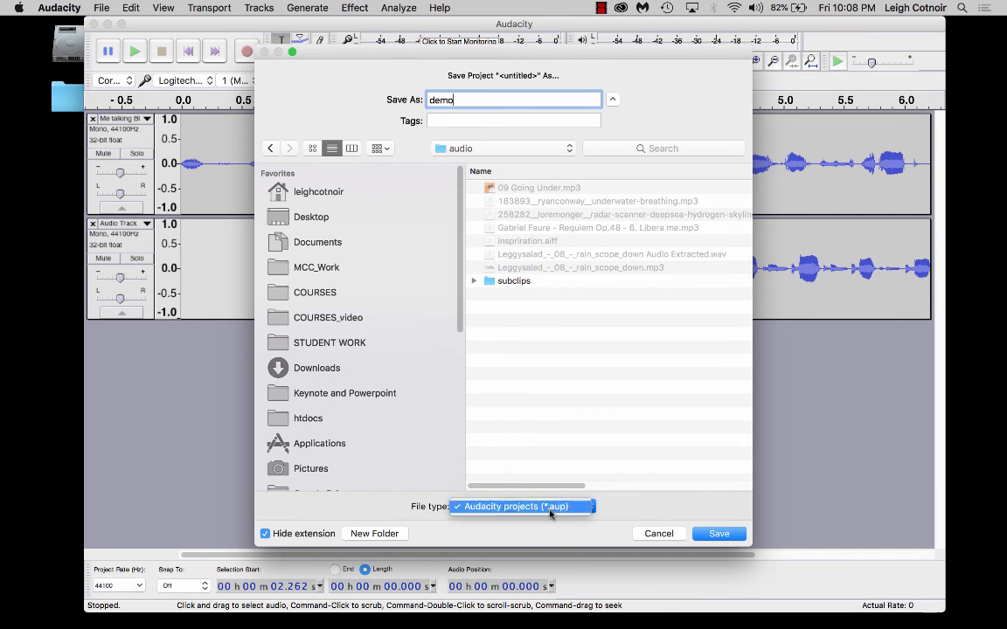
pyautogui.click(550, 512)
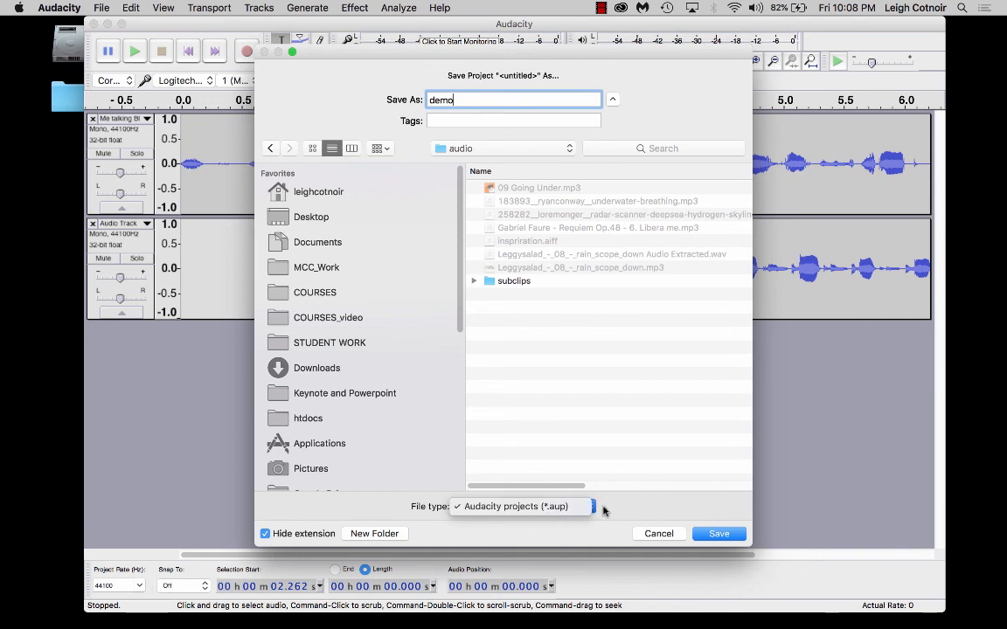
pyautogui.click(717, 535)
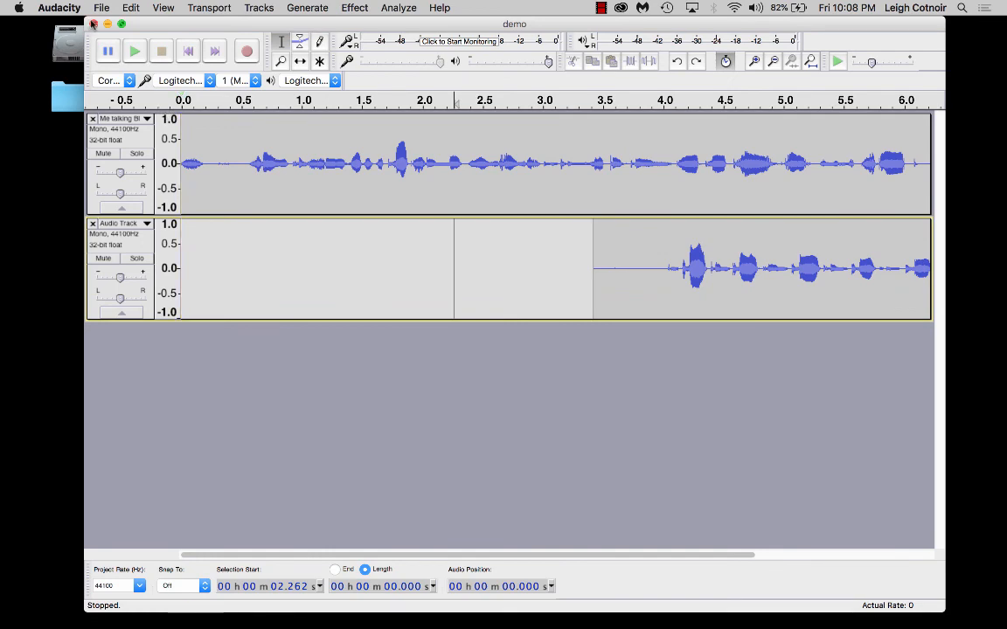
# Close the project window, and open the desktop's audio folder in Finder to locate demo.aup and demo_data
pyautogui.click(95, 24)
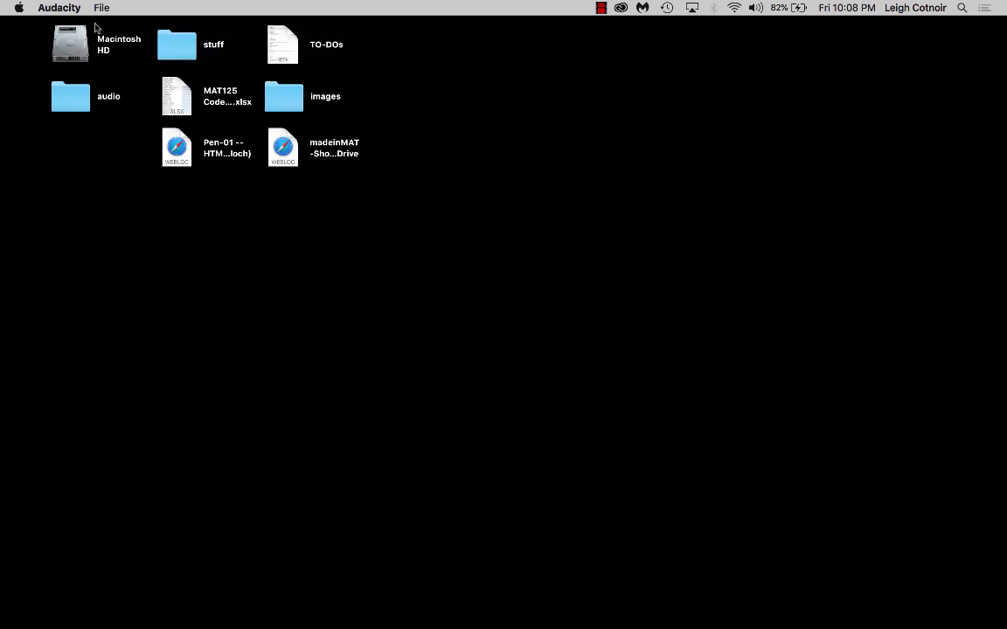
pyautogui.doubleClick(80, 100)
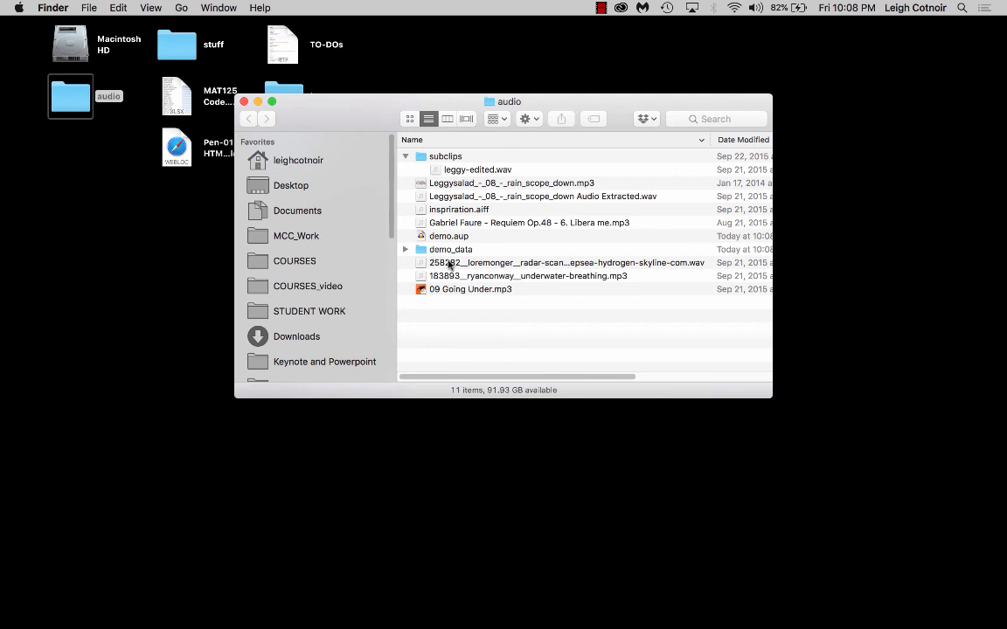
pyautogui.click(426, 238)
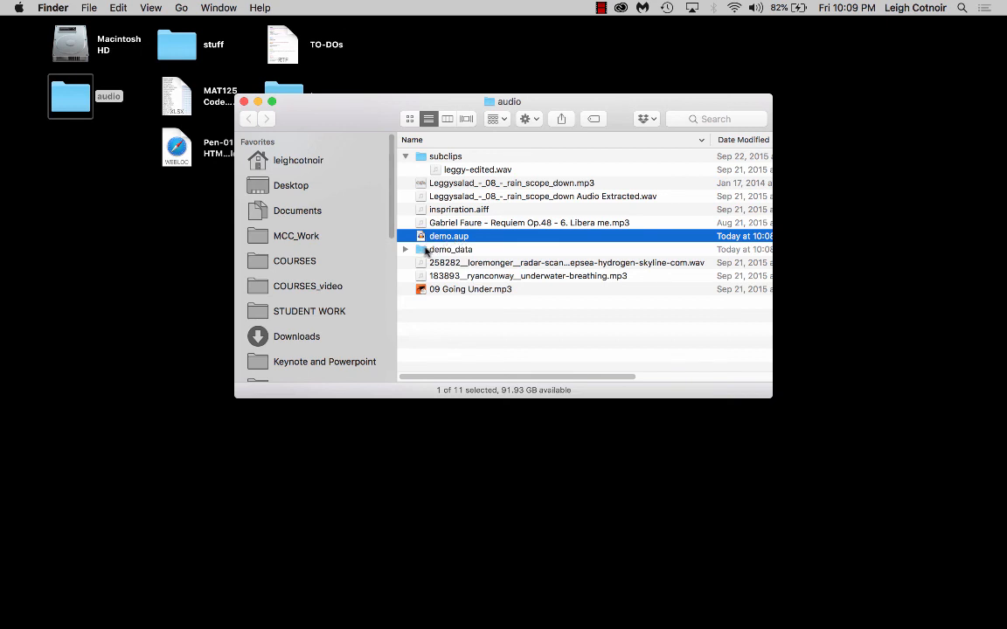
pyautogui.click(420, 252)
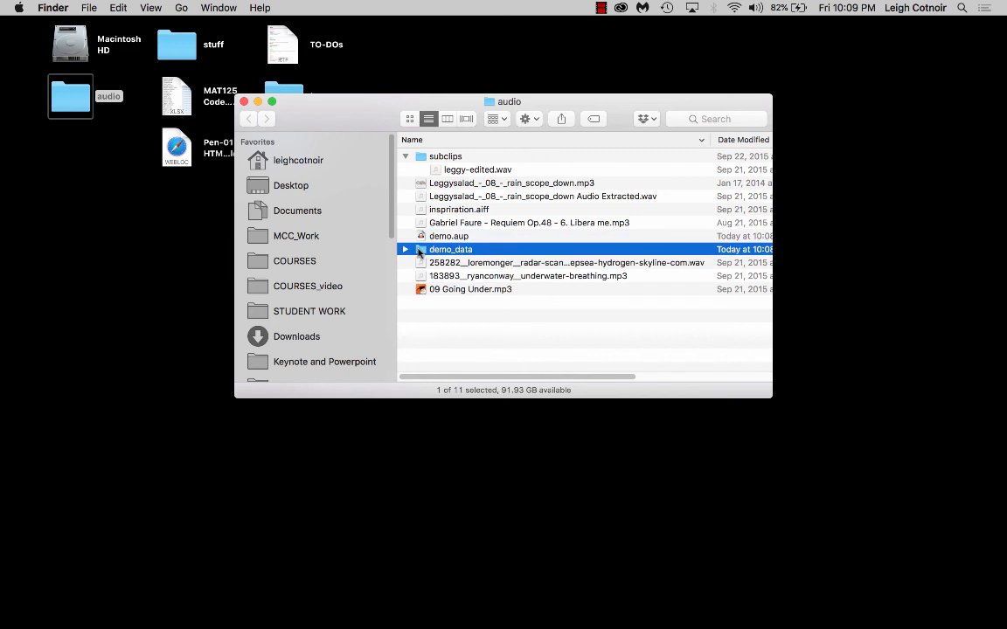
# Look through the .au files in the e00 and d00 subfolders of demo_data, and select the collapsed folder together with demo.aup
pyautogui.click(406, 251)
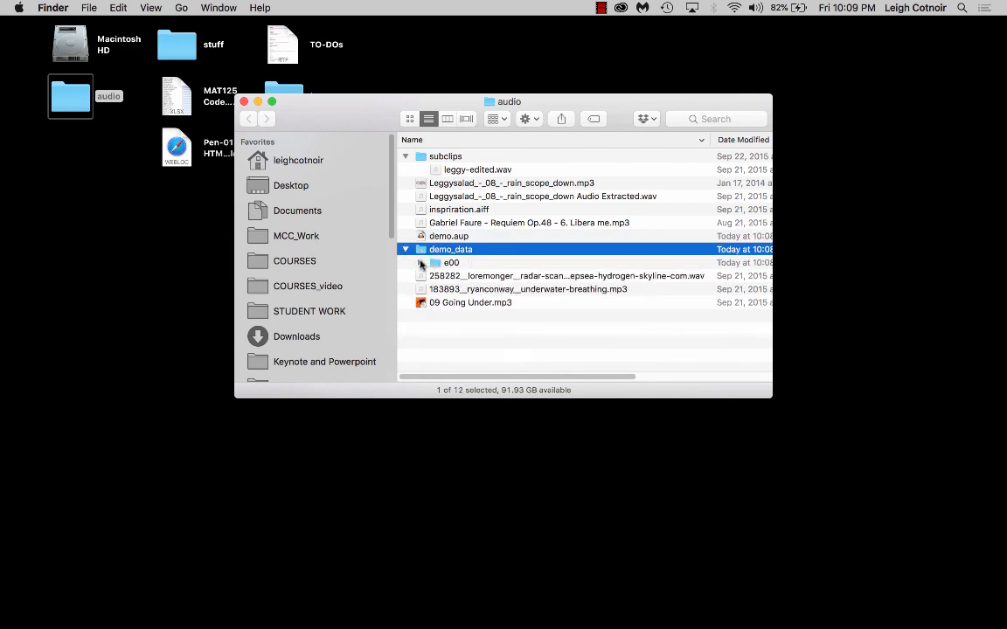
pyautogui.click(420, 264)
pyautogui.click(434, 276)
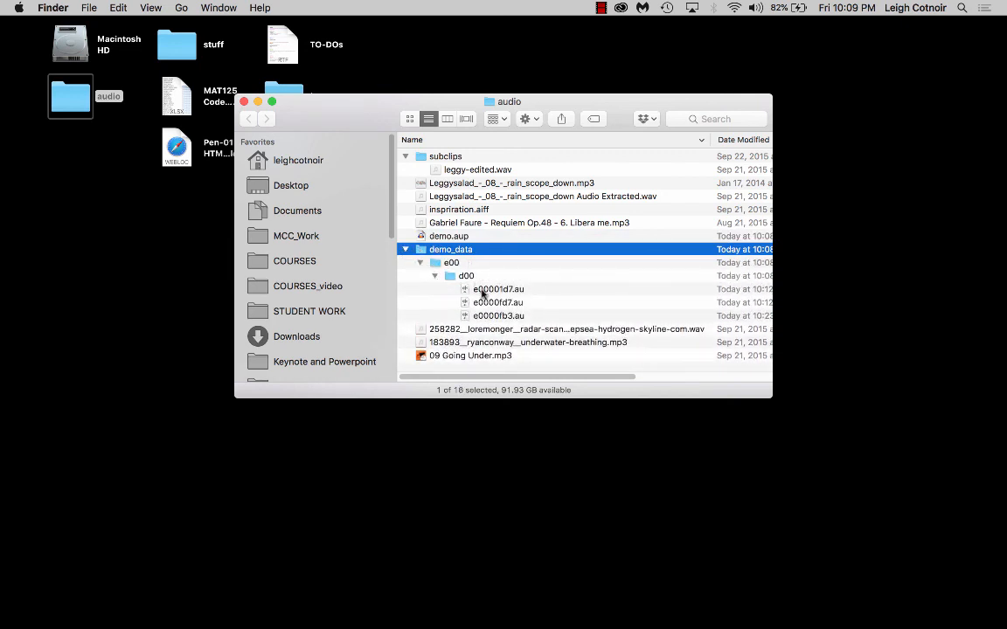
pyautogui.click(481, 290)
pyautogui.click(482, 302)
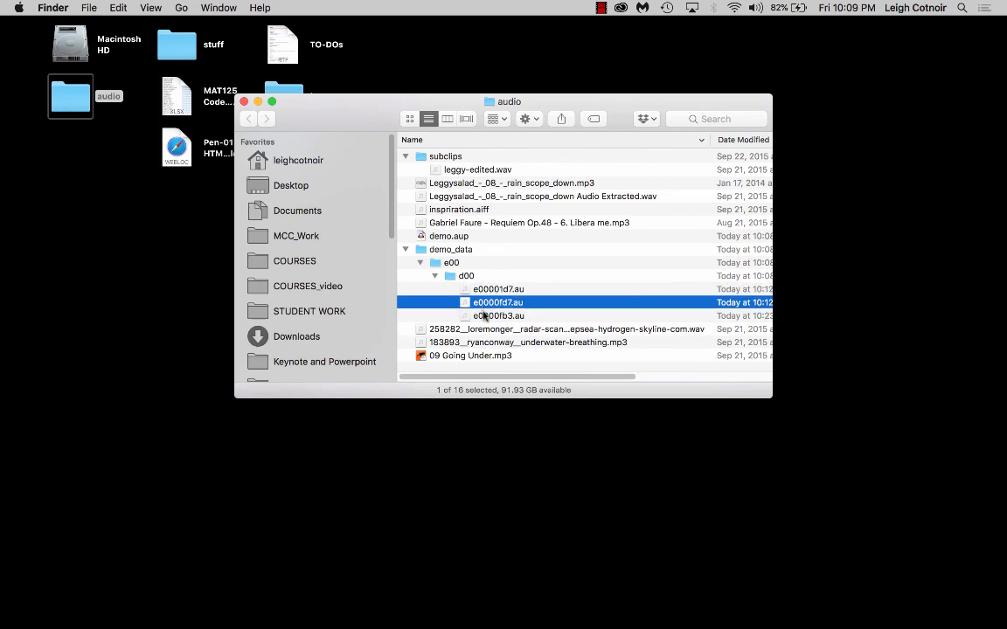
pyautogui.click(483, 315)
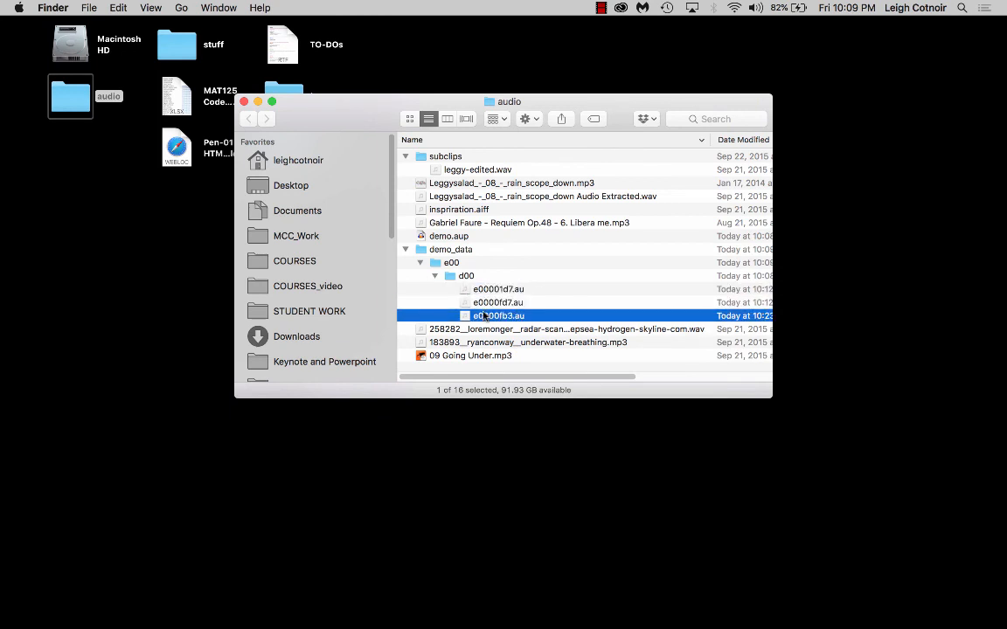
pyautogui.click(405, 249)
pyautogui.click(432, 237)
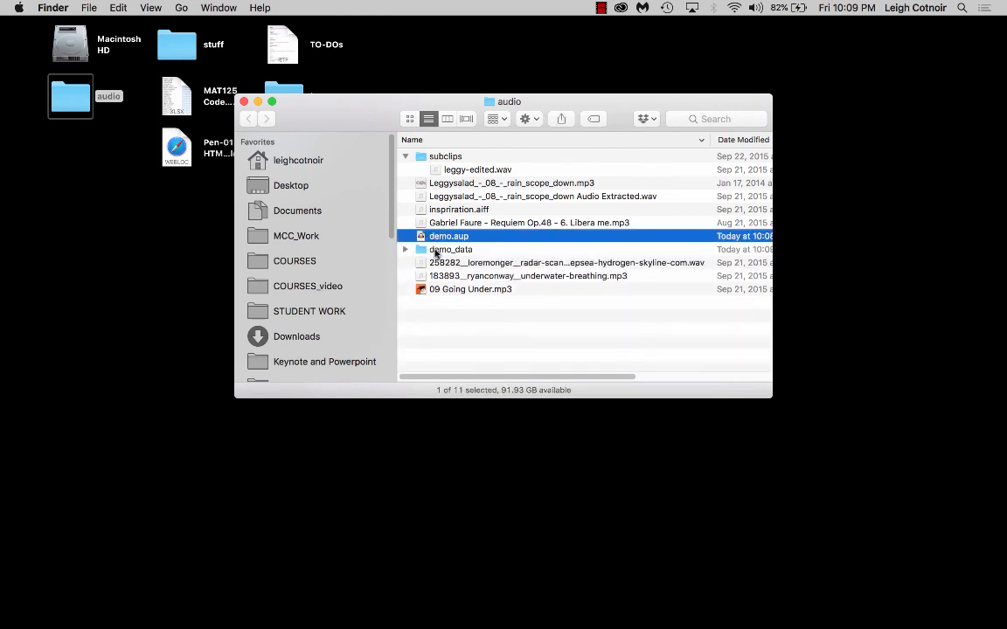
pyautogui.keyDown('shift'); pyautogui.click(435, 250); pyautogui.keyUp('shift')
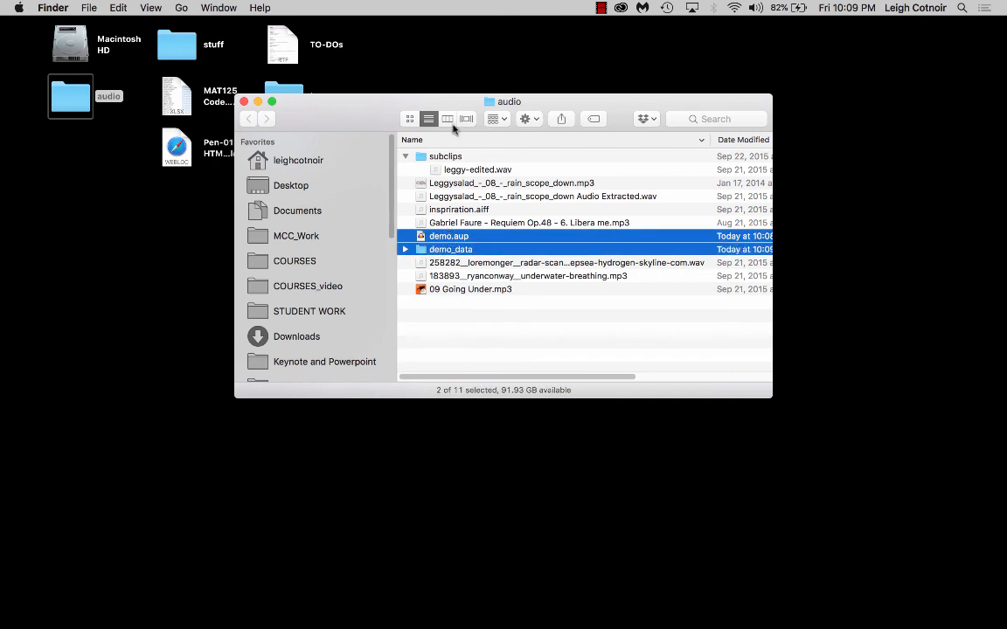
# Collapse the subclips folder, and create a new folder named "audacity files" inside the audio folder
pyautogui.click(404, 156)
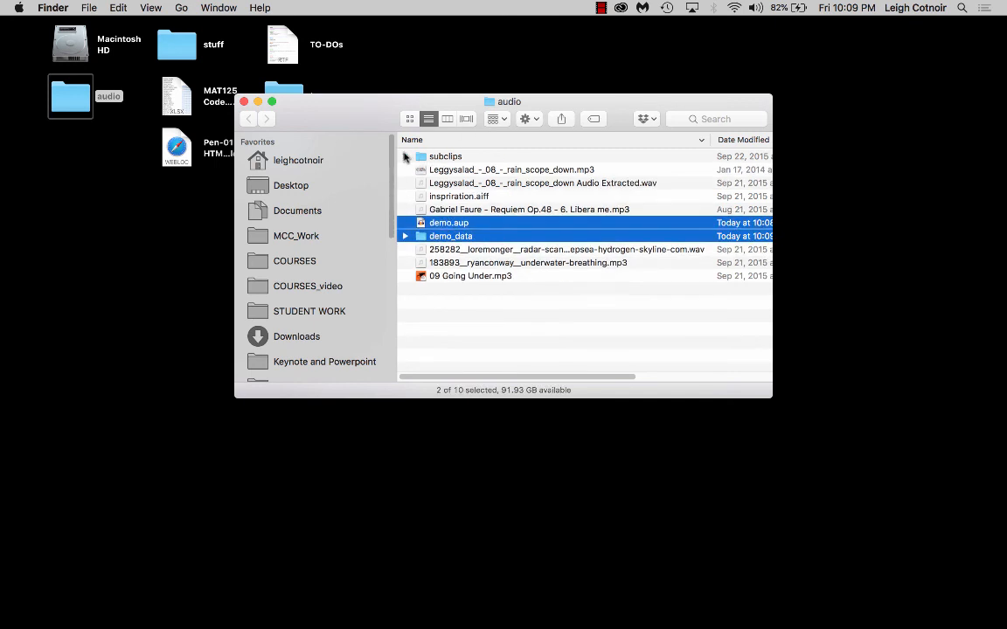
pyautogui.click(445, 319)
pyautogui.rightClick(445, 318)
pyautogui.click(453, 321)
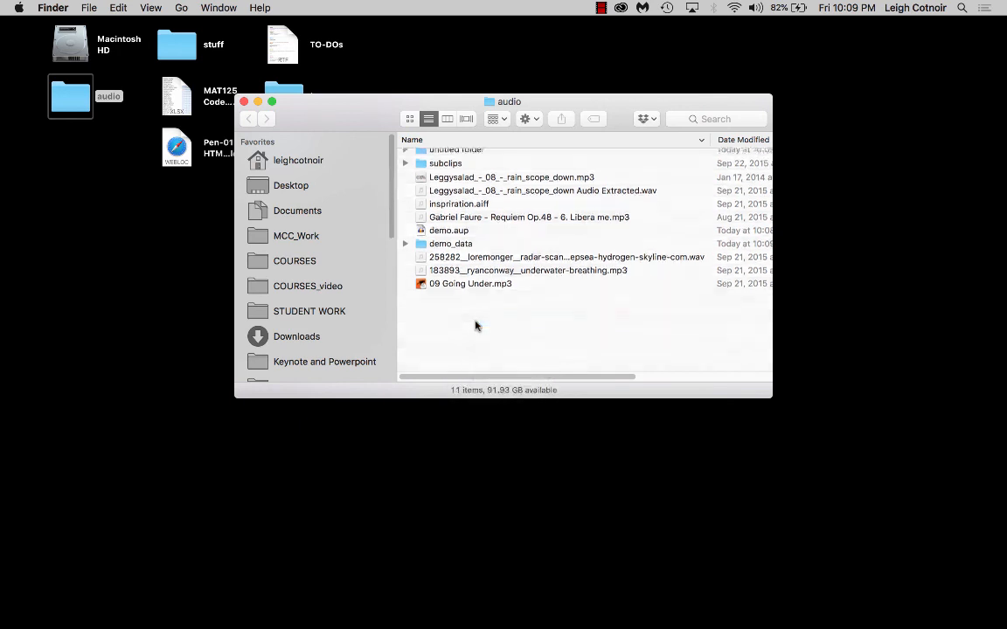
pyautogui.write('audac')
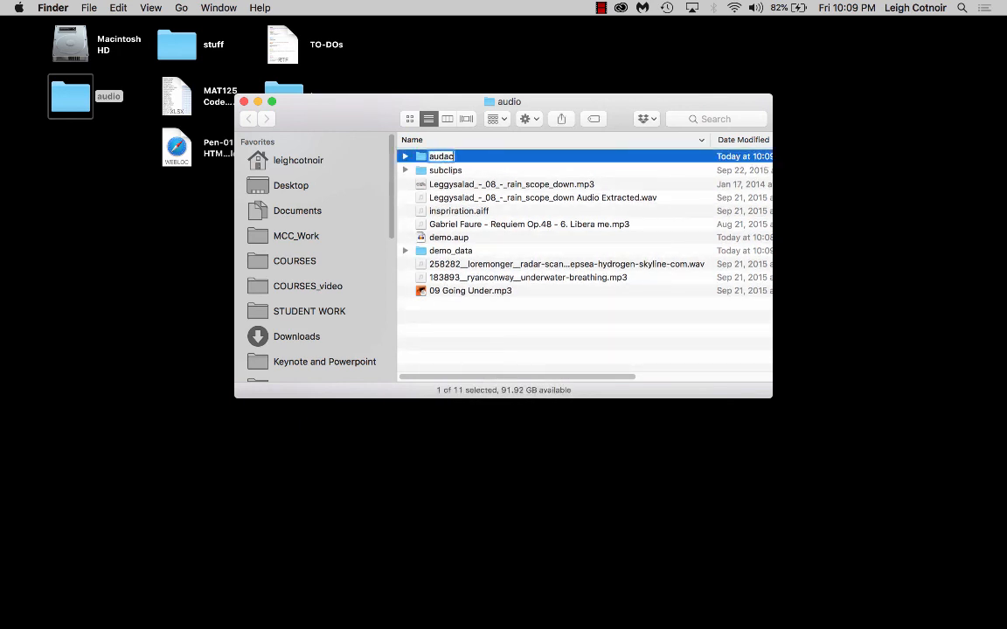
pyautogui.write('ity files')
pyautogui.press('Return')
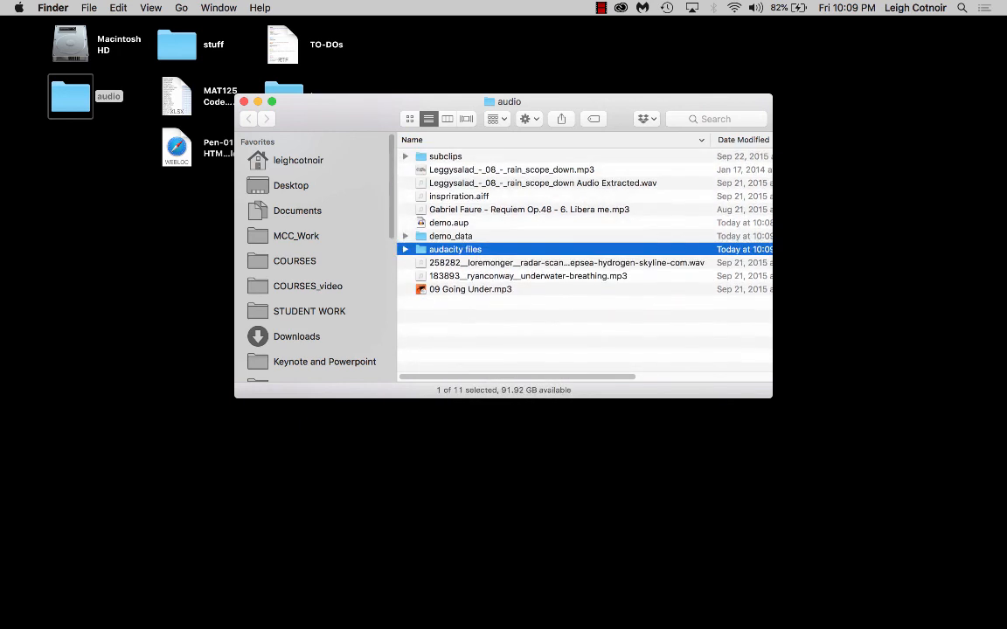
# Move demo.aup and demo_data together into the "audacity files" folder, and reopen the demo.aup project from there in Audacity
pyautogui.click(423, 224)
pyautogui.keyDown('shift'); pyautogui.click(419, 236); pyautogui.keyUp('shift')
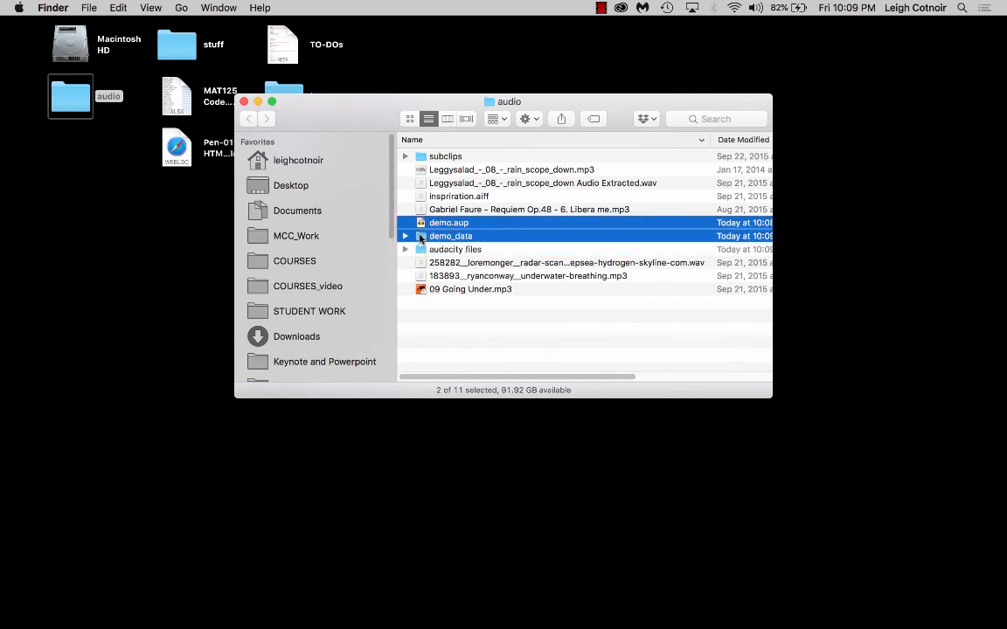
pyautogui.moveTo(419, 236); pyautogui.dragTo(441, 250)
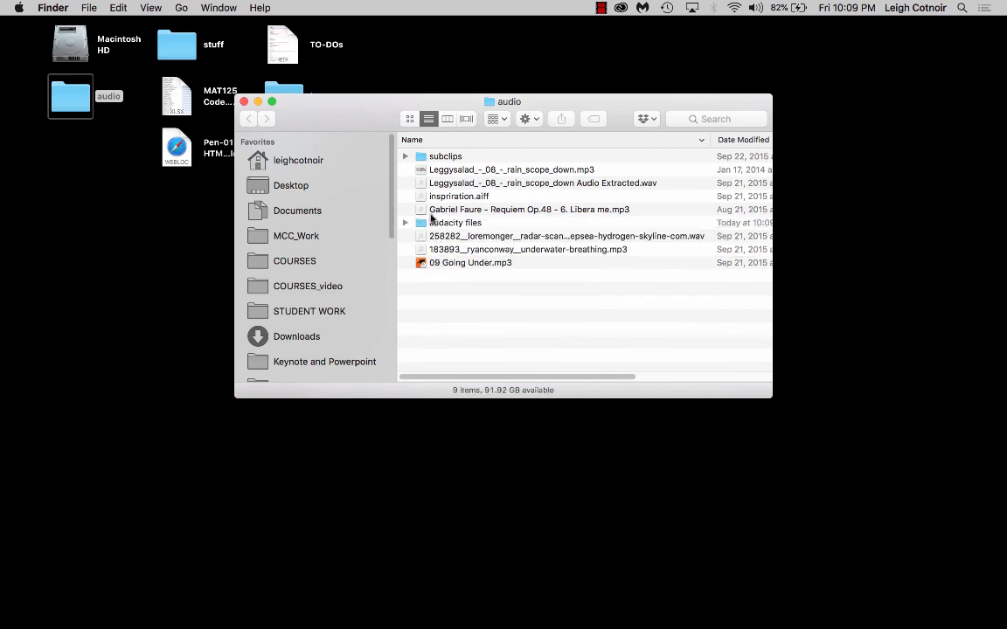
pyautogui.doubleClick(418, 225)
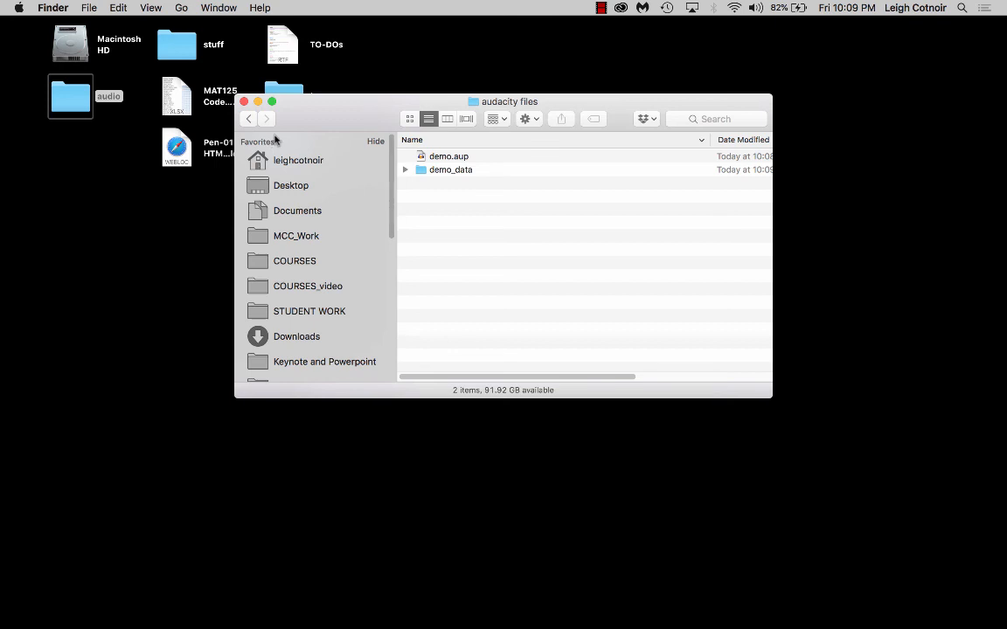
pyautogui.doubleClick(421, 159)
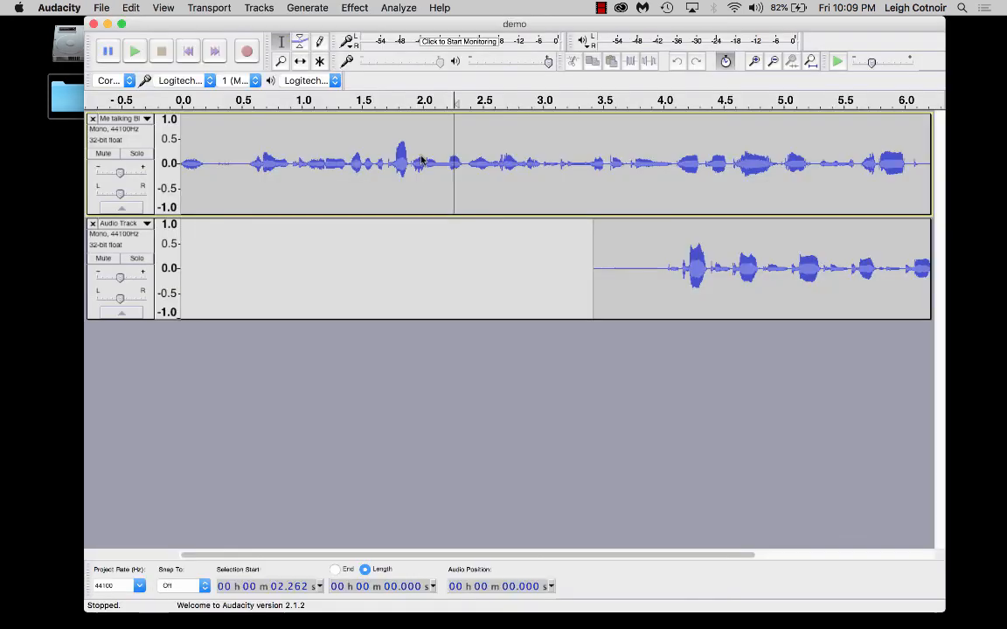